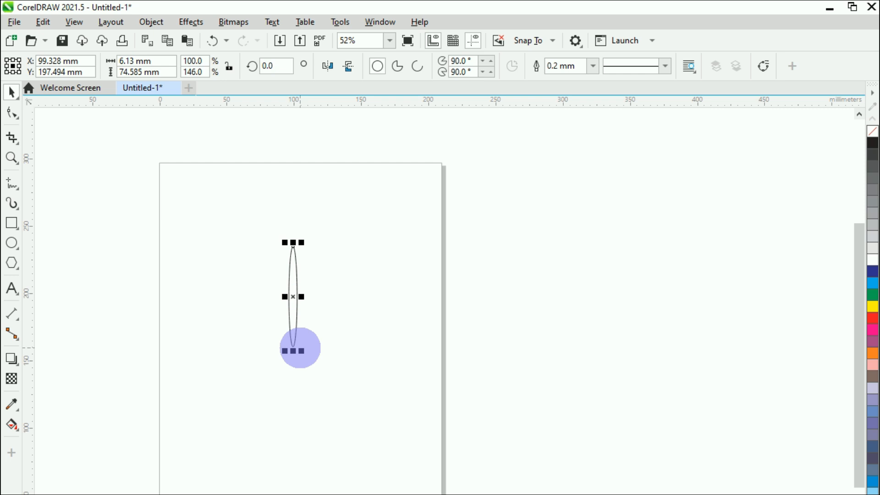
Stretch the narrow ellipse to about 78 mm tall and move its rotation centre to its bottom tip
drag(293, 351, 293, 347)
scroll(285, 278, down, 3)
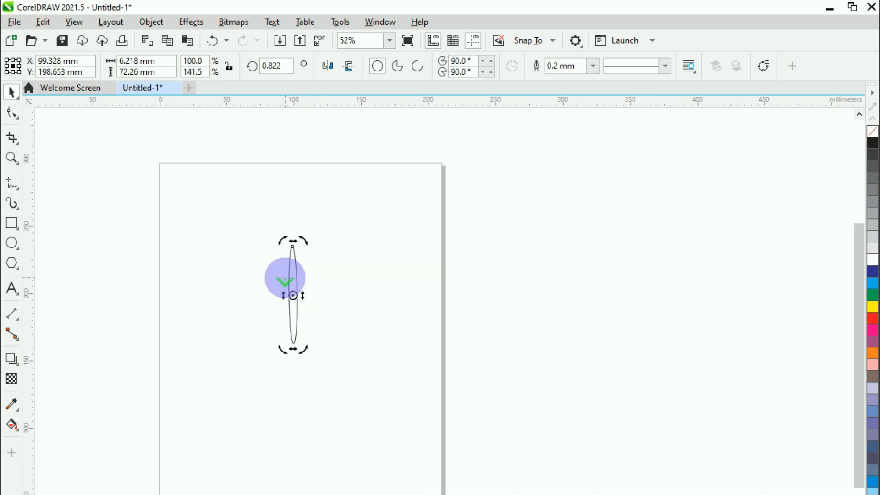
click(292, 270)
drag(294, 241, 293, 244)
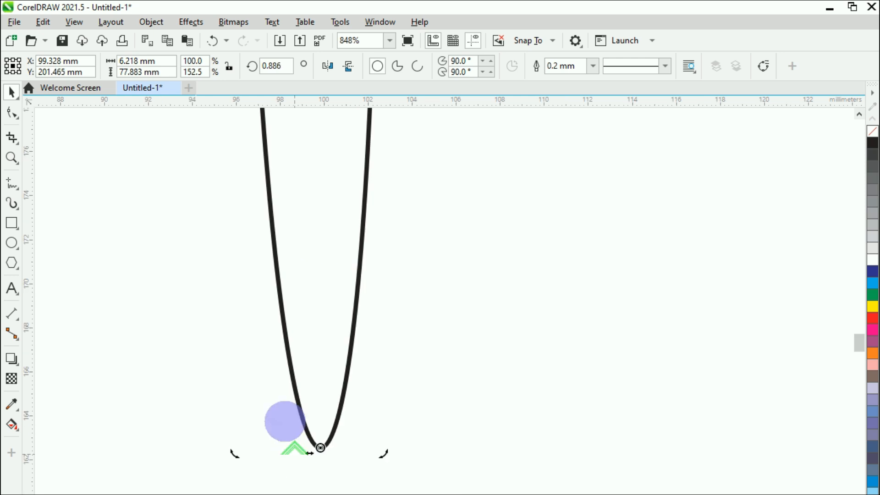
scroll(287, 426, down, 3)
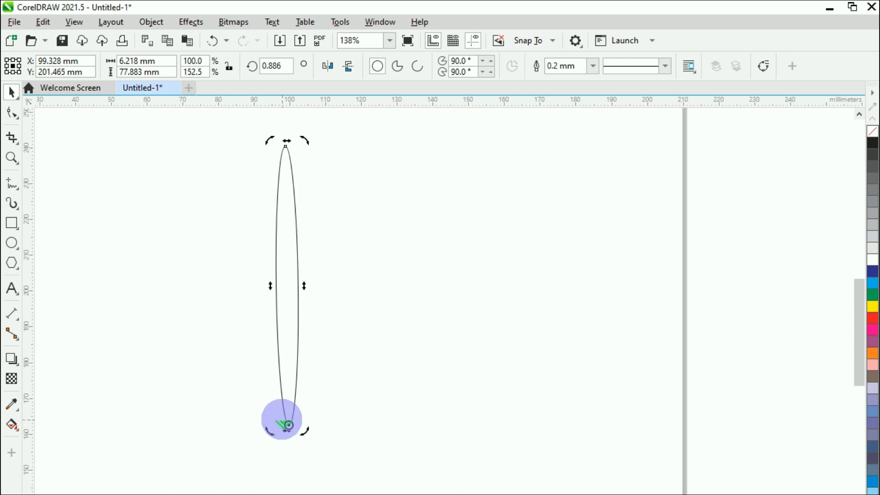
scroll(284, 420, down, 3)
Rotate a copy of the ellipse clockwise about its bottom tip and repeat the duplication until the petals form a full circle
drag(293, 291, 311, 291)
key(ctrl+r)
key(ctrl+r)
key(ctrl+r)
key(ctrl+r)
key(ctrl+r)
key(ctrl+r)
key(ctrl+r)
key(ctrl+r)
key(ctrl+r)
key(ctrl+r)
key(ctrl+r)
key(ctrl+r)
key(ctrl+r)
key(ctrl+r)
key(ctrl+r)
key(ctrl+r)
key(ctrl+r)
key(ctrl+r)
key(ctrl+r)
key(ctrl+r)
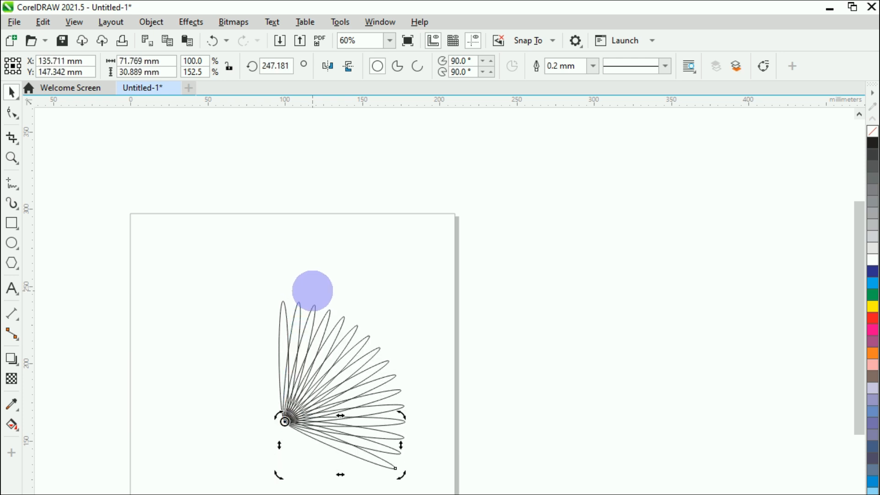
key(ctrl+r)
key(ctrl+r)
key(ctrl+r)
key(ctrl+r)
key(ctrl+r)
key(ctrl+r)
key(ctrl+r)
key(ctrl+r)
key(ctrl+r)
key(ctrl+r)
key(ctrl+r)
key(ctrl+r)
key(ctrl+r)
key(ctrl+r)
key(ctrl+r)
key(ctrl+r)
key(ctrl+r)
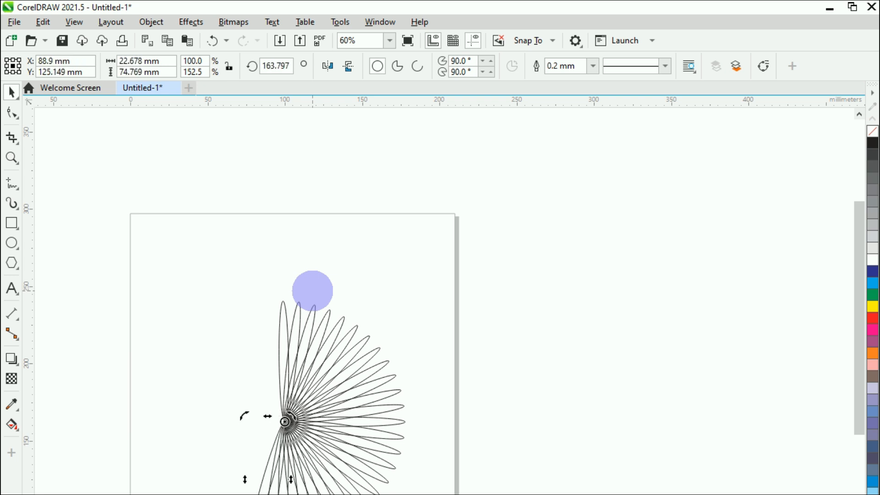
key(ctrl+r)
key(ctrl+r)
key(ctrl+r)
key(ctrl+r)
key(ctrl+r)
key(ctrl+r)
key(ctrl+r)
key(ctrl+r)
key(ctrl+r)
key(ctrl+r)
key(ctrl+r)
key(ctrl+r)
key(ctrl+r)
key(ctrl+r)
key(ctrl+r)
key(ctrl+r)
key(ctrl+r)
key(ctrl+r)
key(ctrl+r)
key(ctrl+r)
key(ctrl+r)
key(ctrl+r)
key(ctrl+r)
key(ctrl+r)
key(ctrl+r)
key(ctrl+r)
key(ctrl+r)
key(ctrl+r)
key(ctrl+r)
key(ctrl+r)
key(ctrl+r)
scroll(265, 422, down, 2)
click(265, 424)
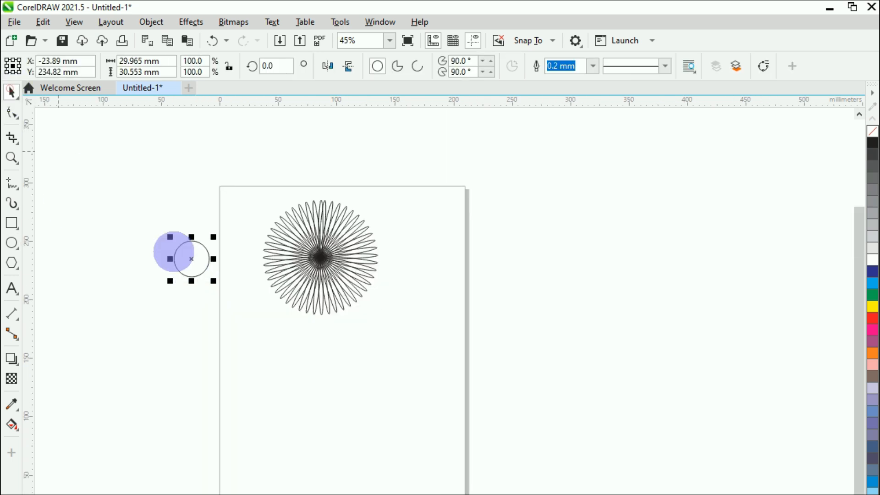
Fill all the petals of the flower with yellow, leaving the separate small circle unfilled
click(173, 251)
drag(224, 185, 384, 317)
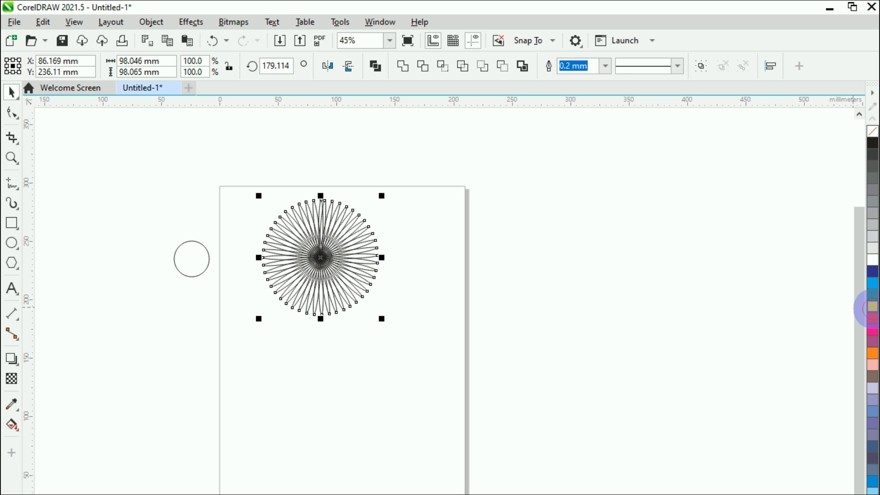
click(872, 307)
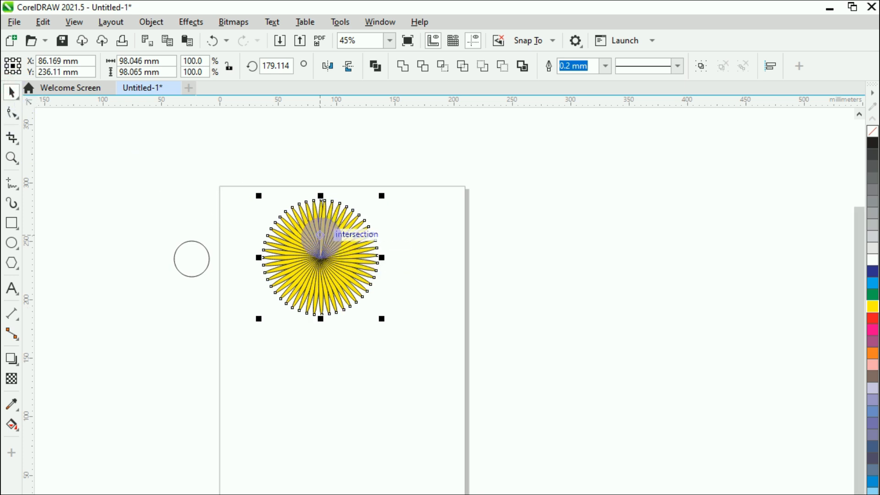
click(260, 384)
Reposition the uneven petal at the top of the flower to cover the gap and shorten it to about 45 mm
click(320, 233)
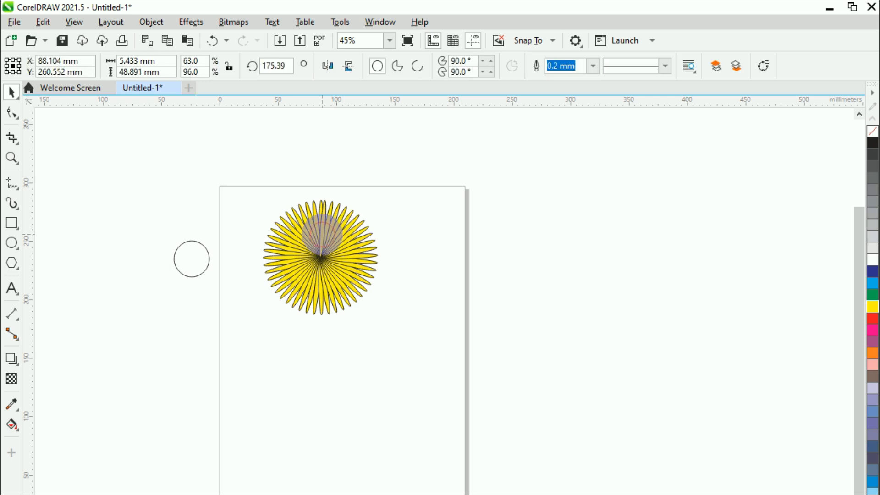
drag(321, 232, 374, 308)
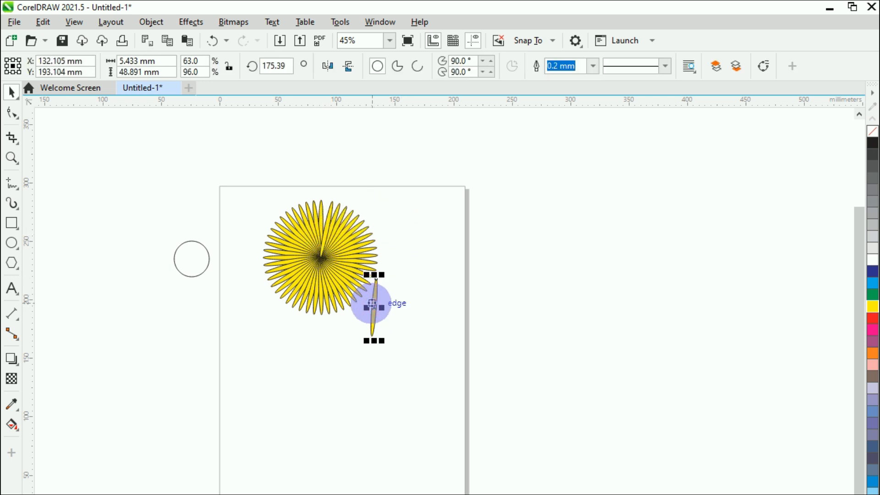
drag(373, 301, 325, 225)
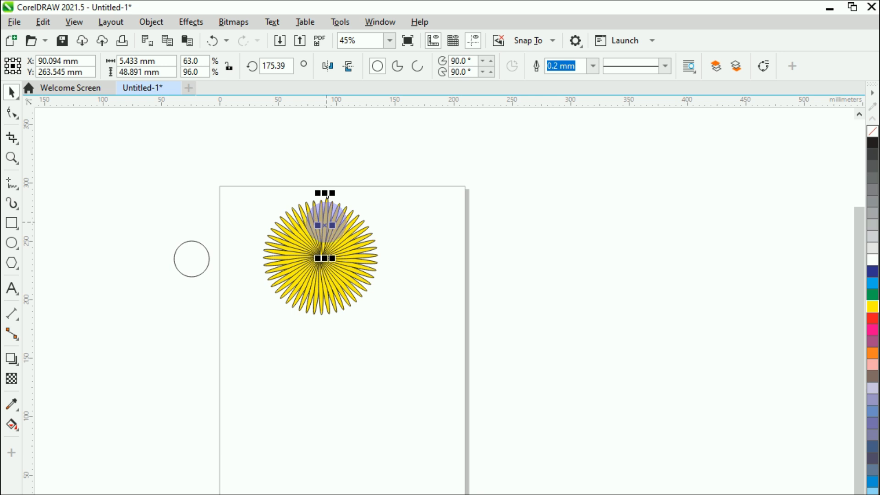
drag(324, 193, 325, 196)
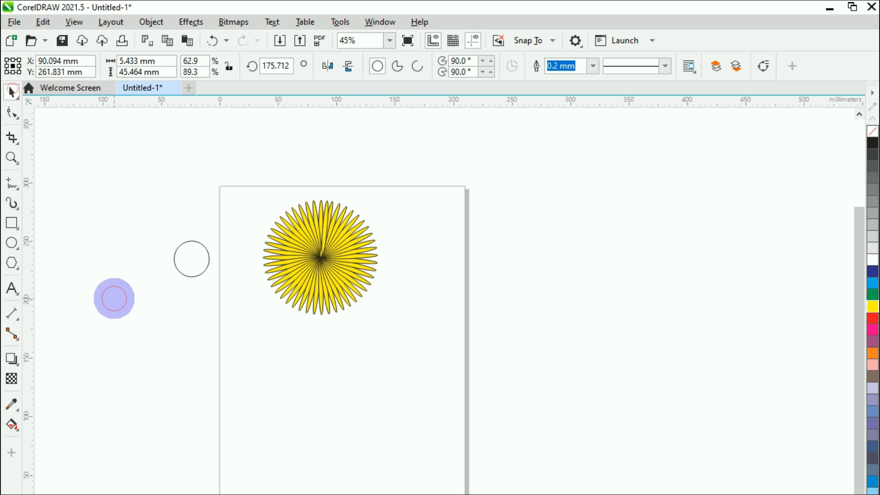
click(114, 299)
Try a PostScript fill texture on the small circle beside the page
drag(265, 329, 205, 261)
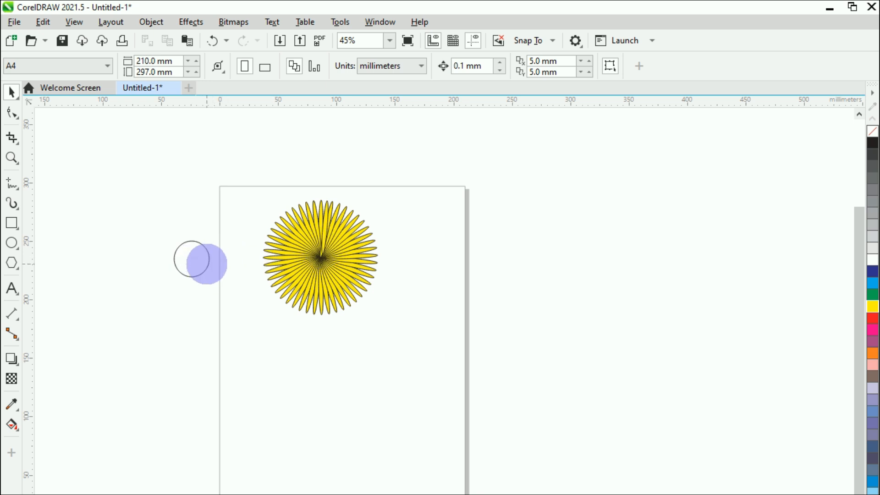
click(207, 260)
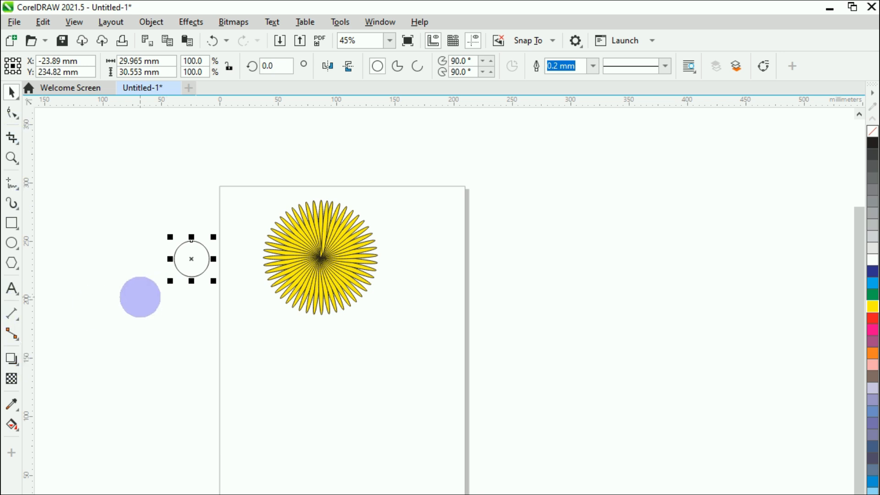
key(F11)
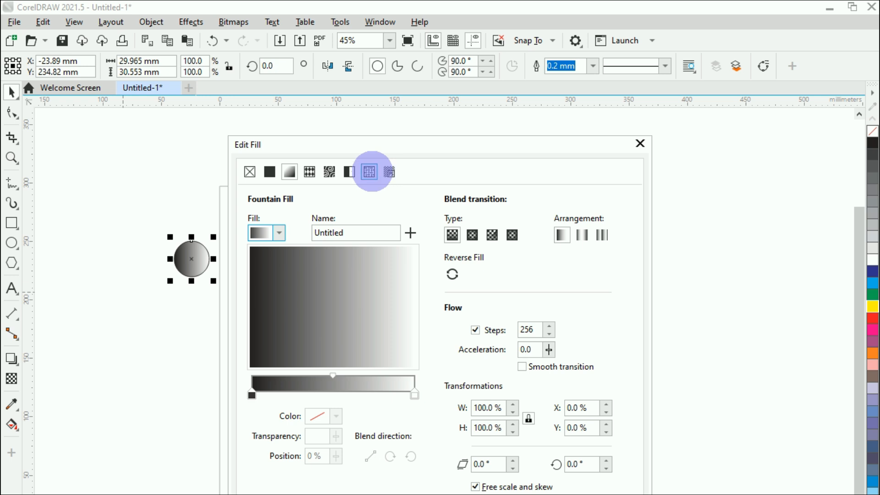
click(369, 172)
click(389, 172)
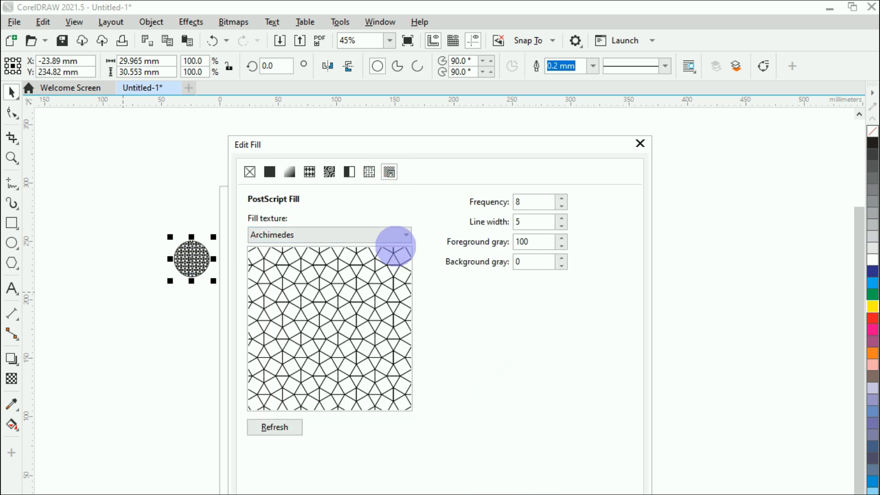
click(401, 236)
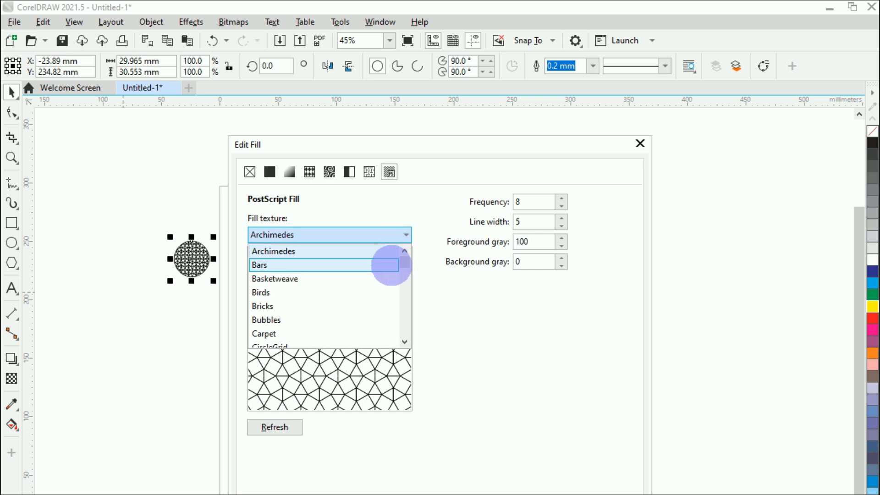
click(391, 265)
click(390, 275)
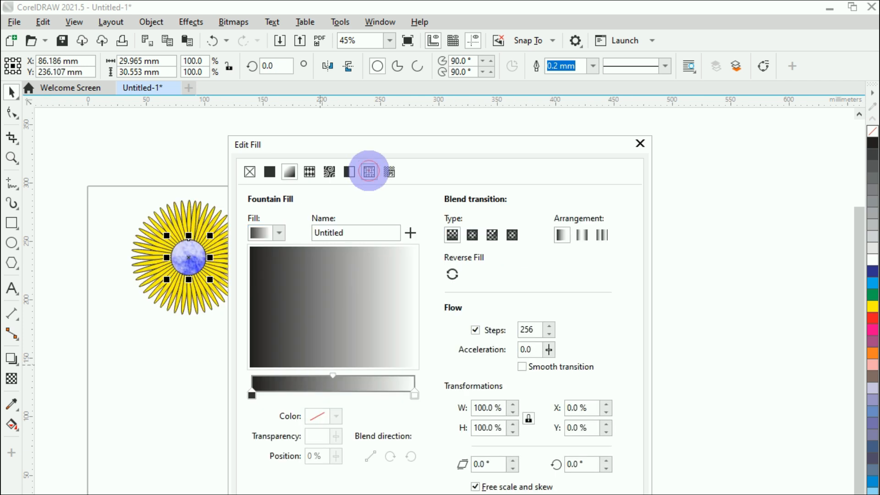
click(369, 172)
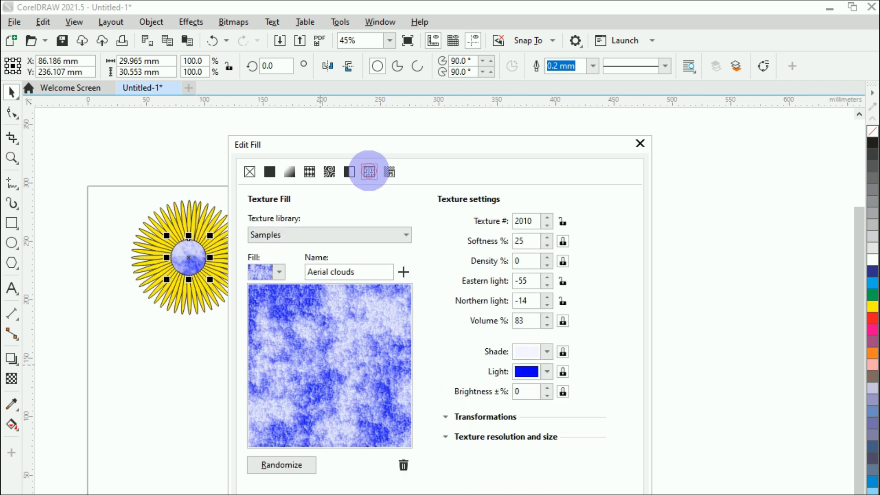
click(278, 272)
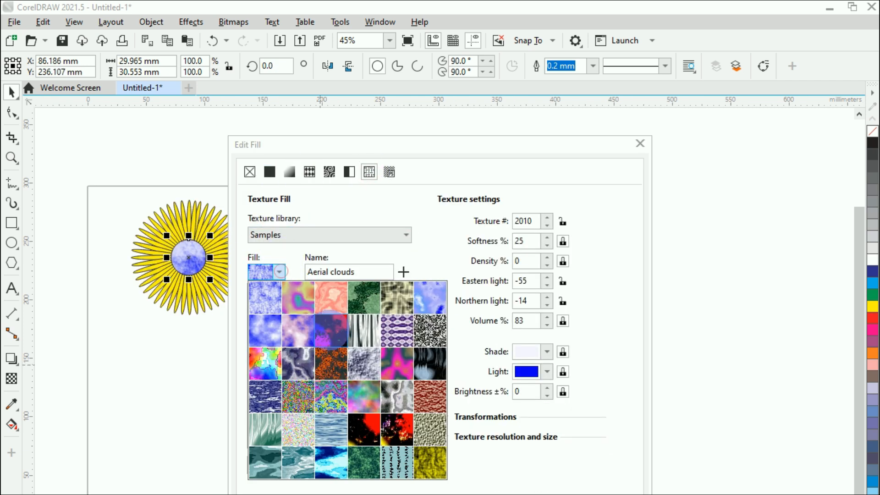
click(413, 327)
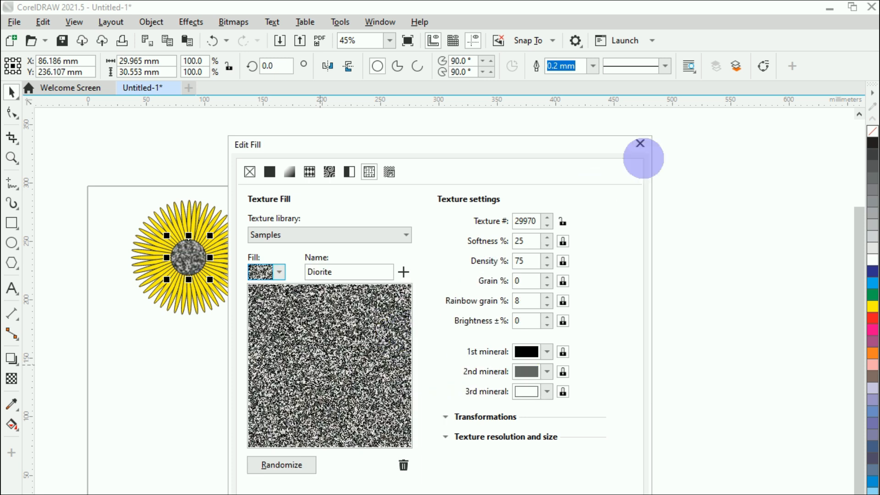
click(640, 143)
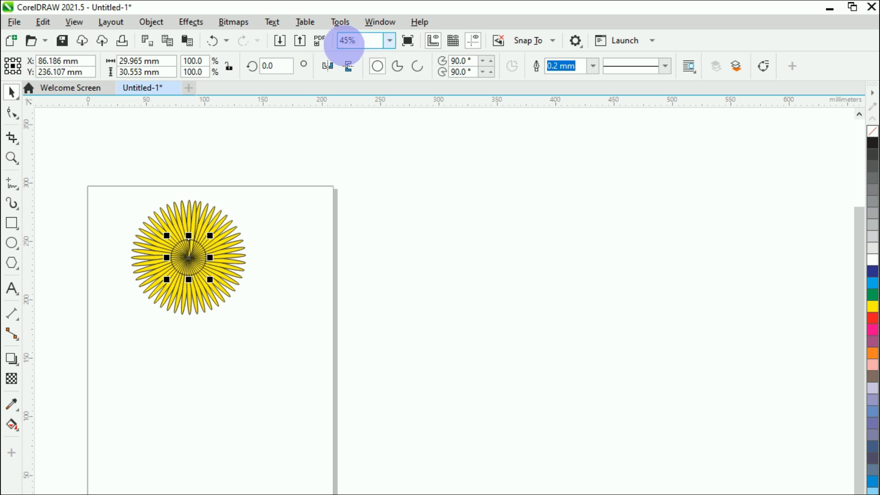
Give the circle at the flower's centre the Diorite texture fill from the Samples library and randomize its pattern several times
key(F11)
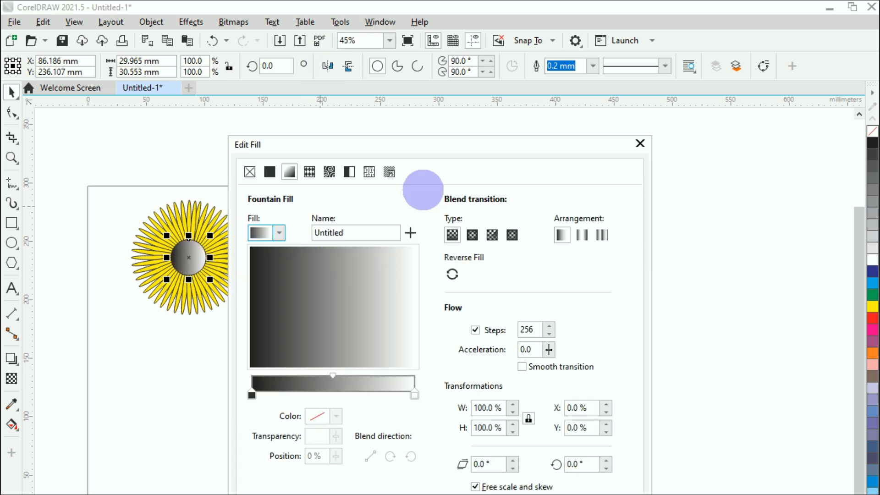
click(369, 171)
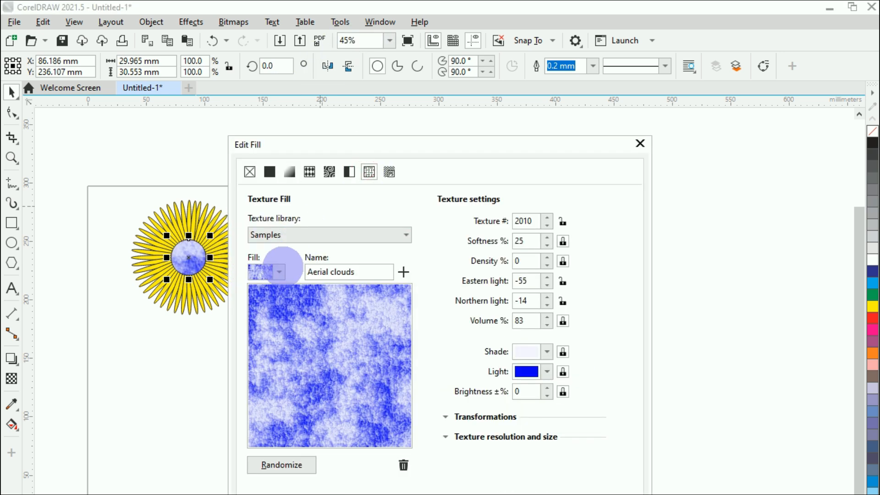
click(279, 271)
click(428, 330)
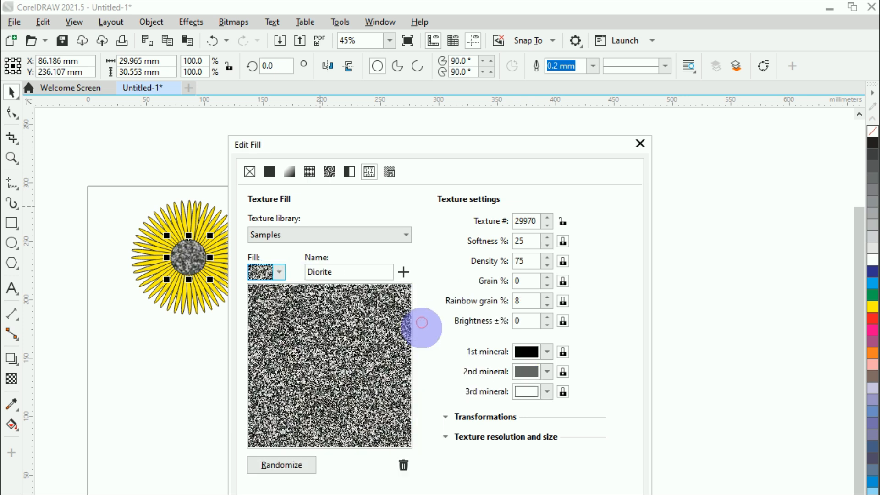
click(289, 468)
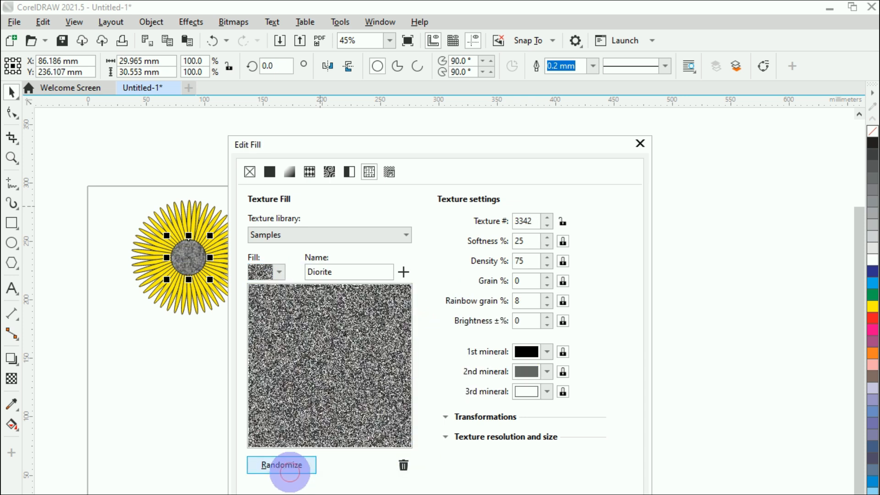
click(293, 467)
click(294, 467)
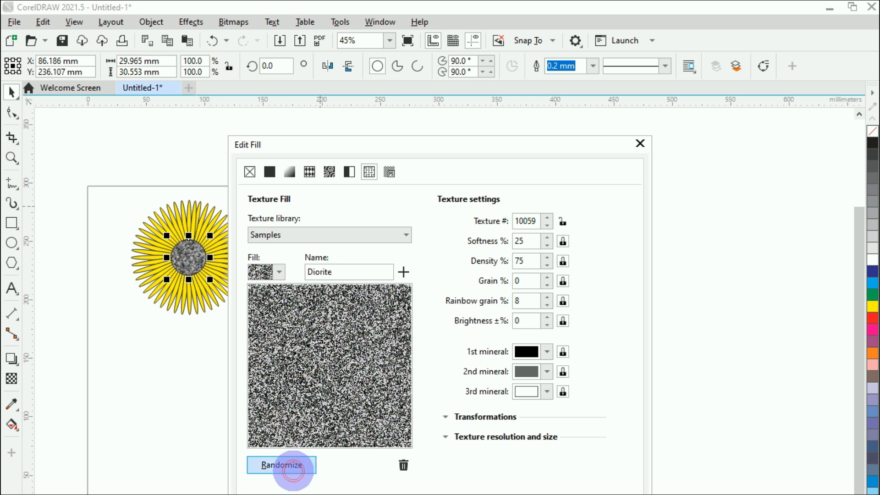
click(294, 467)
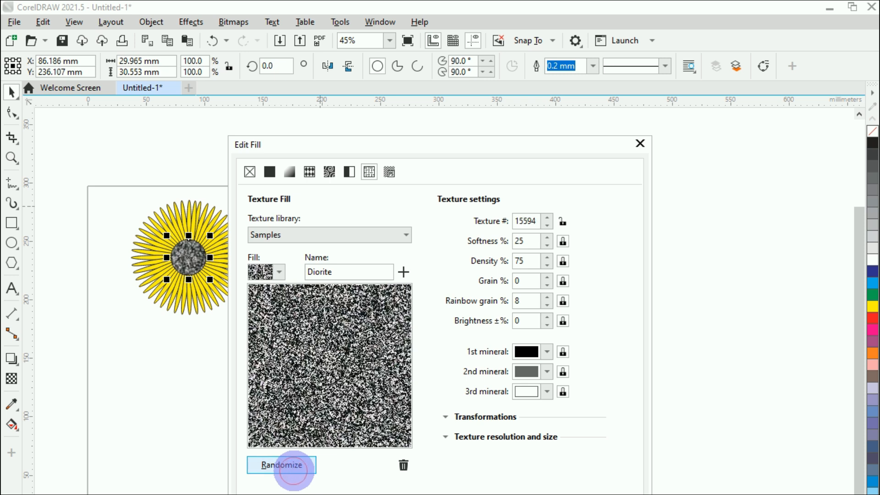
click(566, 448)
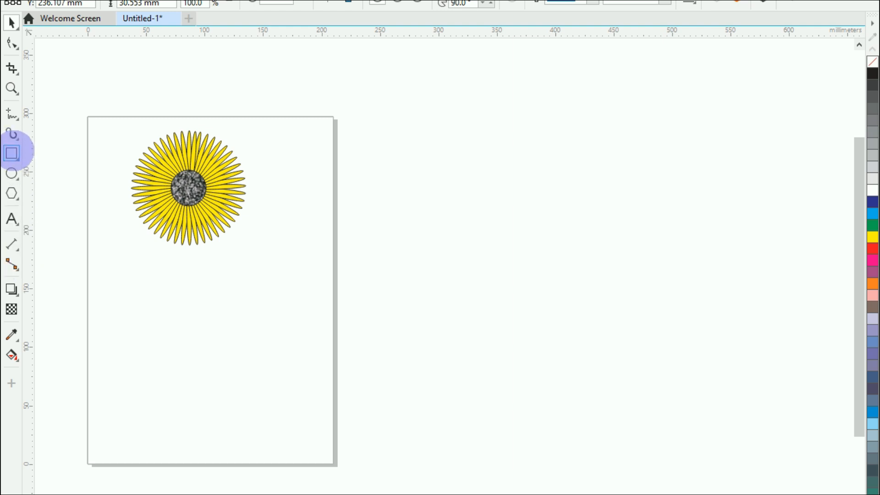
Draw a narrow vertical rectangle for the stem beside the flower, extending down to the page's bottom edge
click(11, 154)
drag(296, 238, 288, 467)
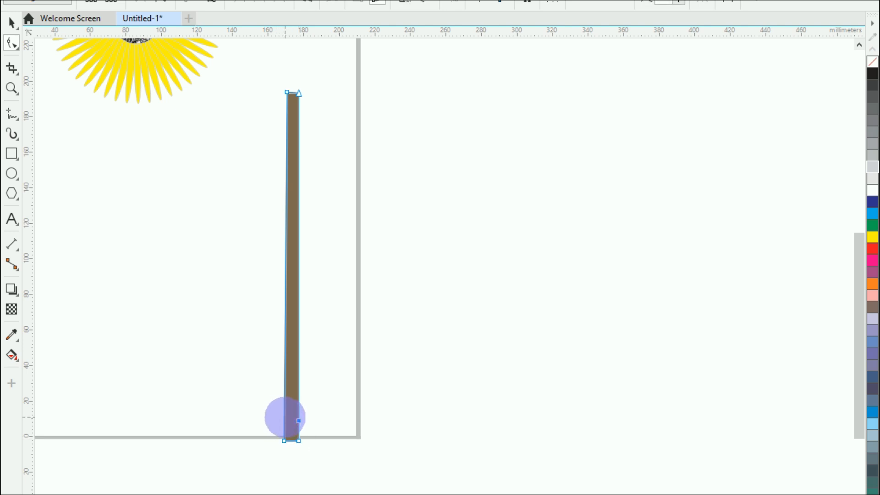
Reshape the stem's lower end by adding and moving nodes, tapering it to a narrow point
click(284, 417)
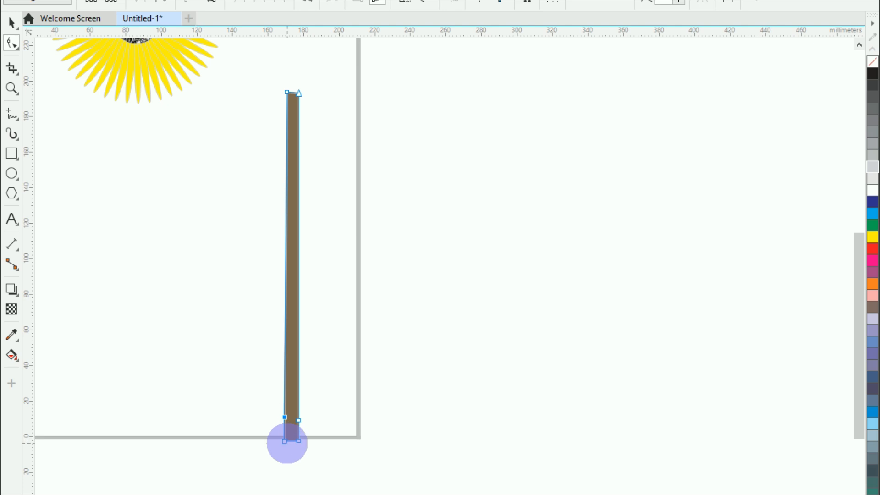
drag(266, 434, 259, 408)
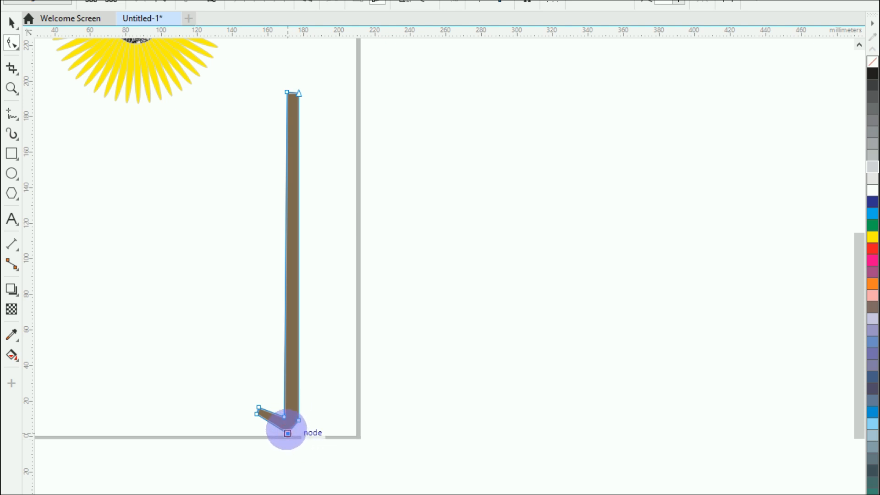
scroll(287, 427, up, 4)
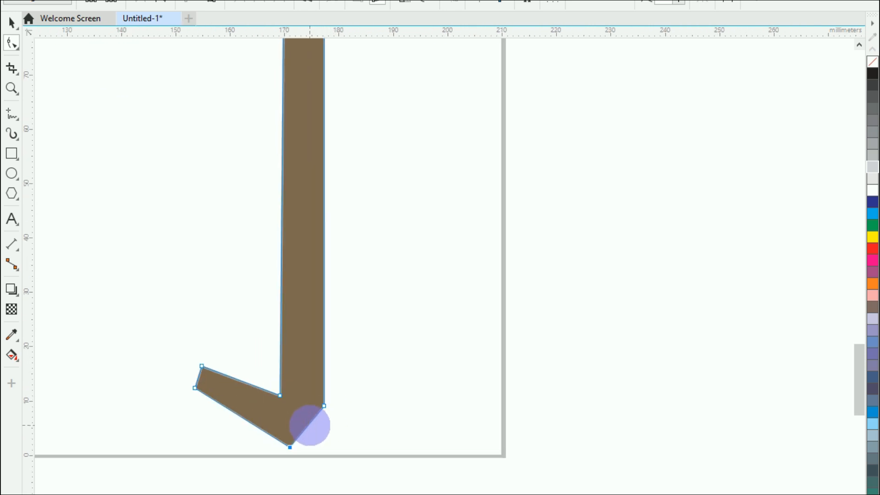
drag(309, 425, 315, 428)
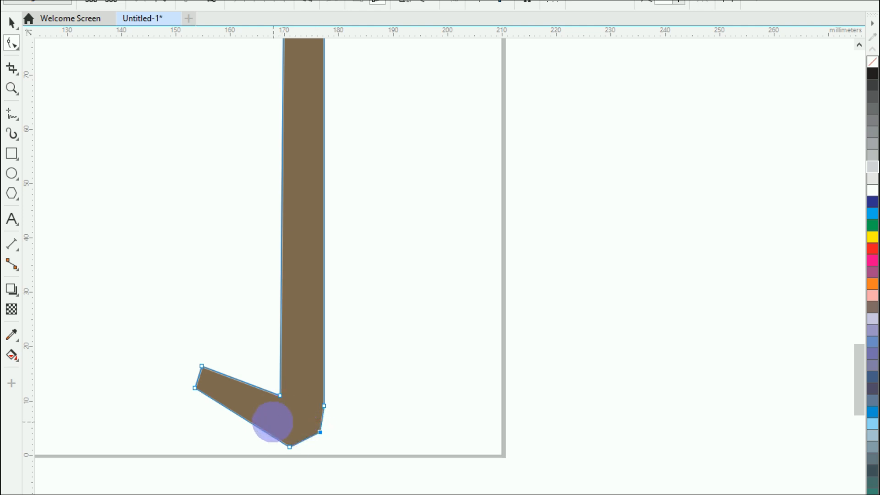
drag(195, 388, 198, 382)
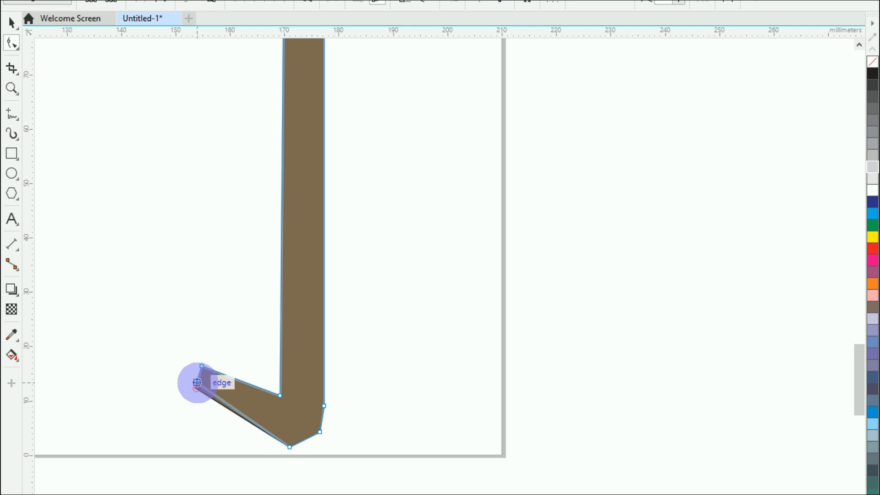
drag(290, 447, 287, 436)
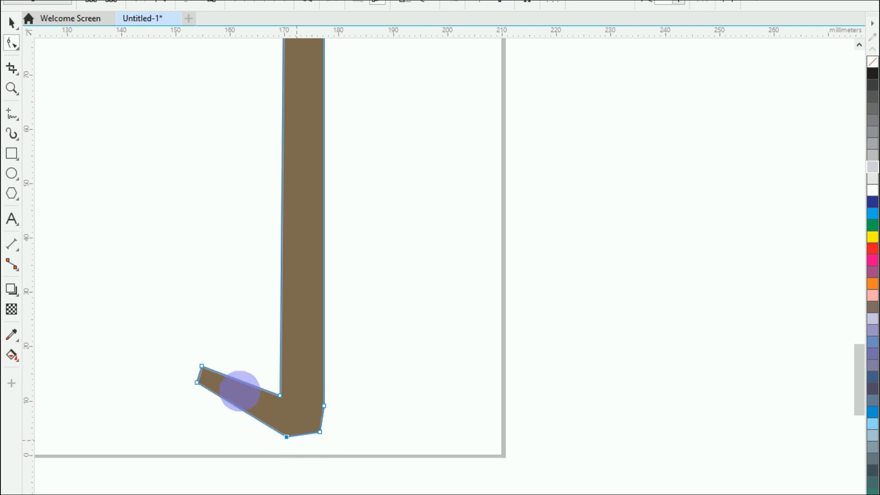
drag(202, 366, 228, 375)
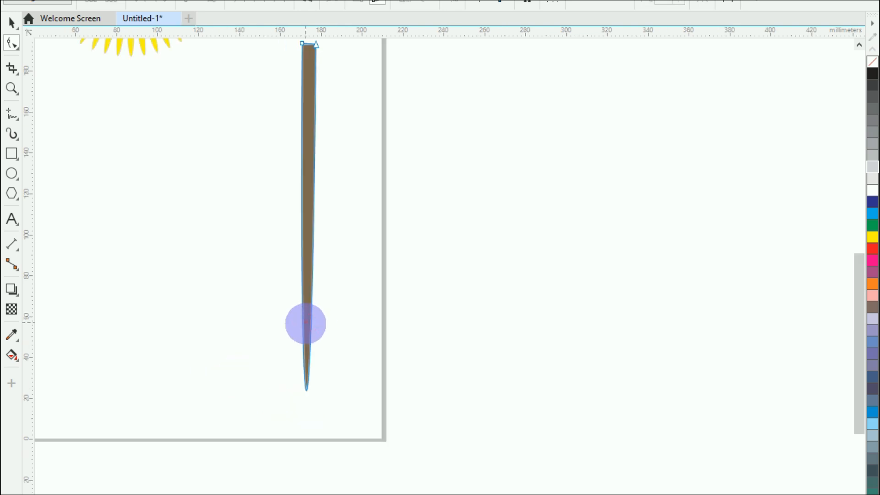
Try to bend the stem's pointed lower end sideways
click(306, 323)
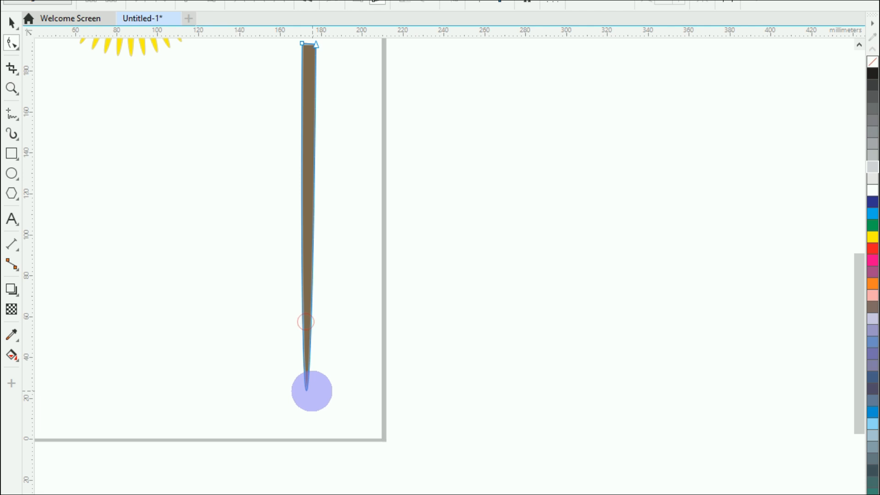
drag(306, 389, 285, 391)
click(304, 376)
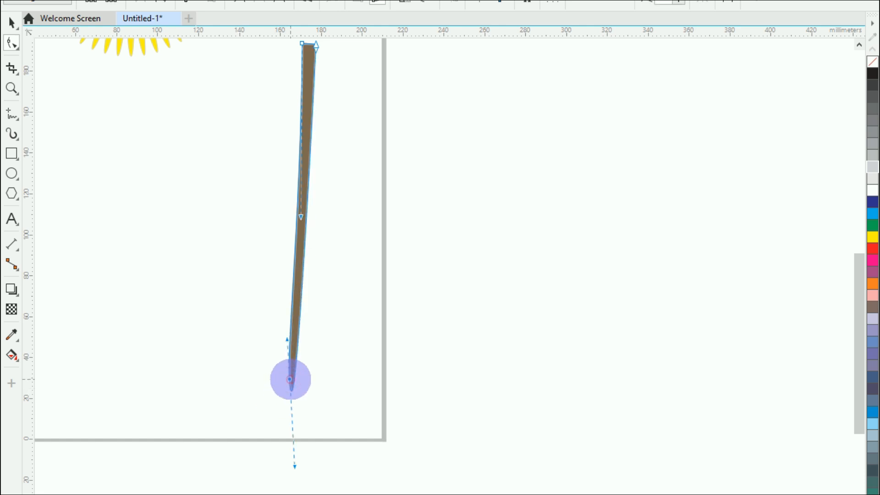
key(ctrl+z)
Move the stem beneath the centre of the flower head and send it behind the petals
scroll(303, 365, down, 2)
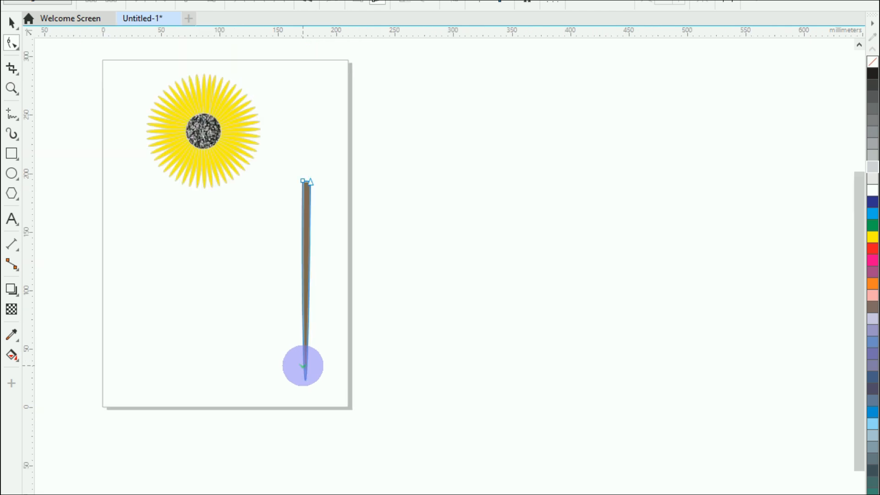
scroll(326, 205, up, 1)
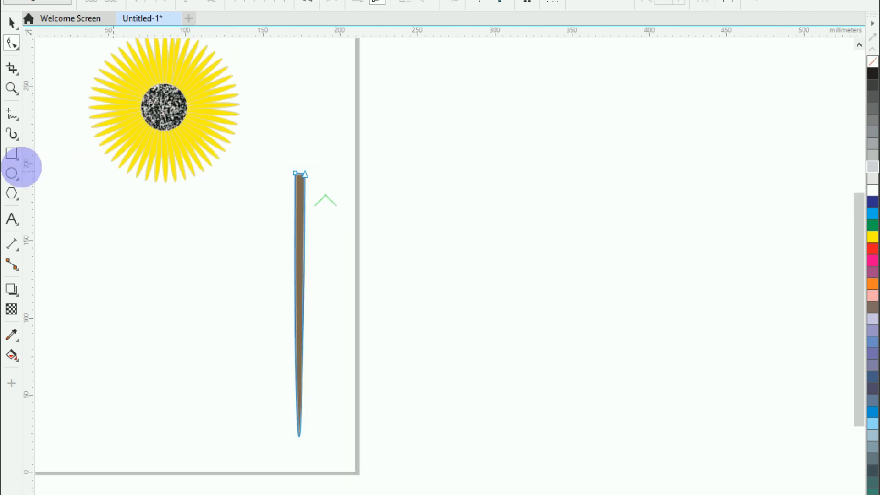
click(11, 21)
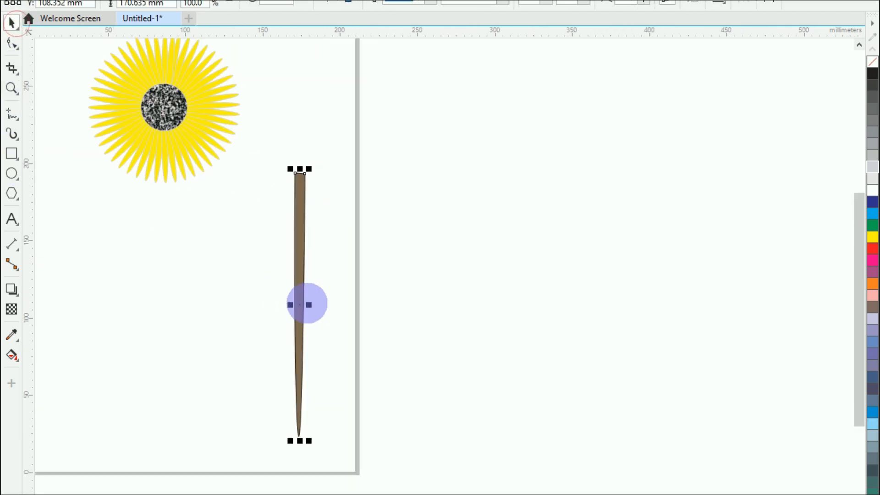
drag(300, 305, 166, 262)
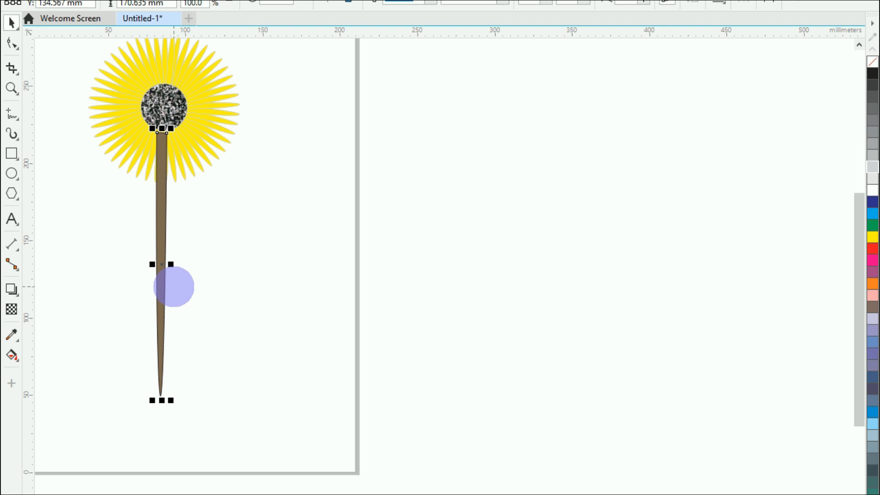
key(shift+Page_Down)
Try to adjust the curve node at the stem's pointed tip
scroll(167, 344, down, 3)
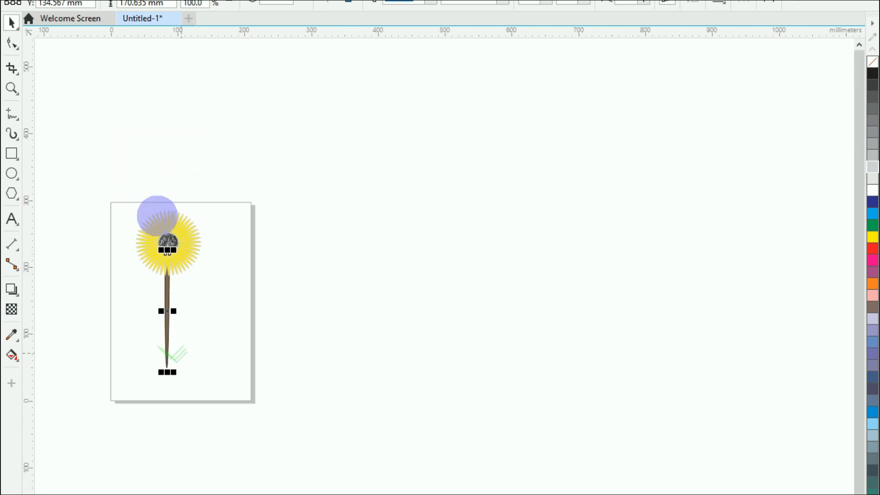
scroll(156, 213, up, 3)
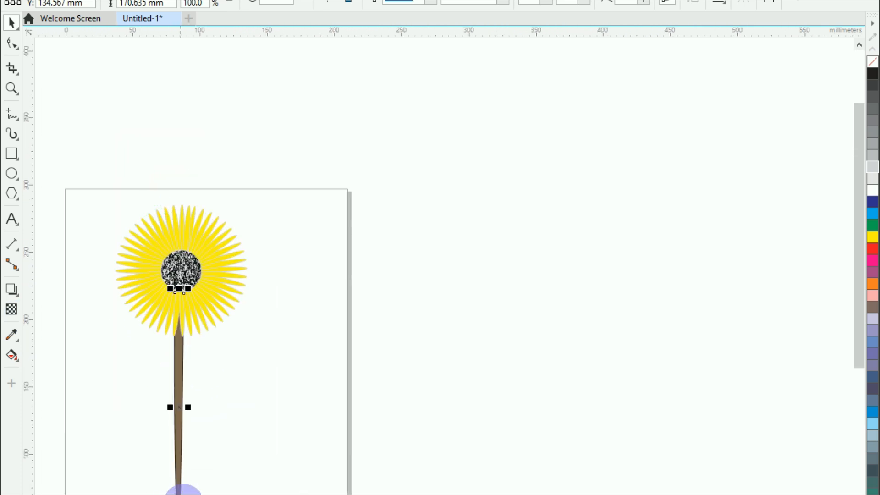
scroll(179, 406, up, 4)
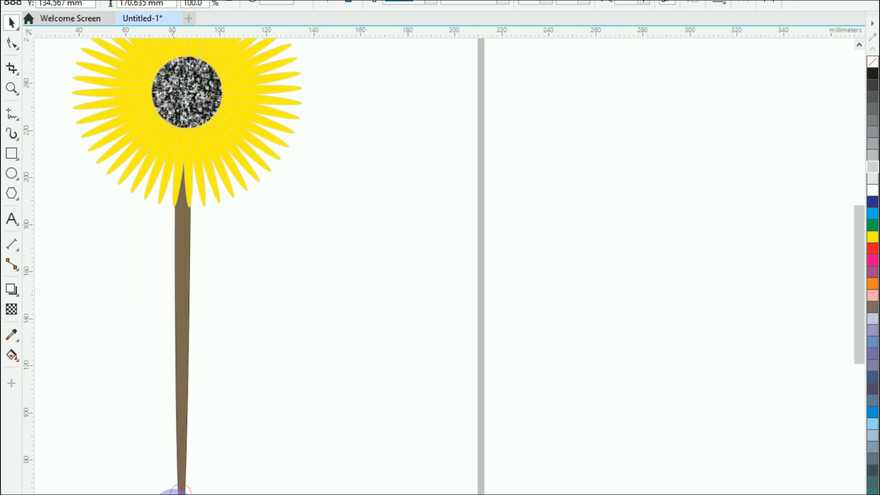
scroll(183, 351, down, 3)
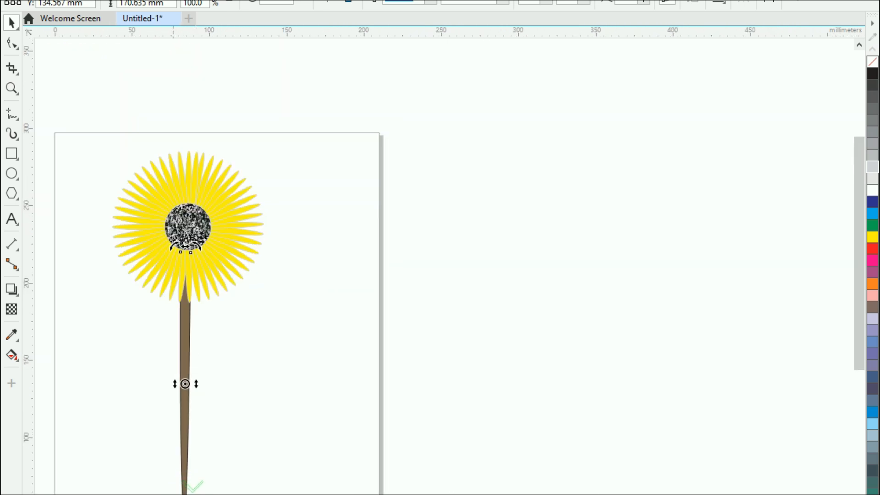
scroll(184, 486, up, 4)
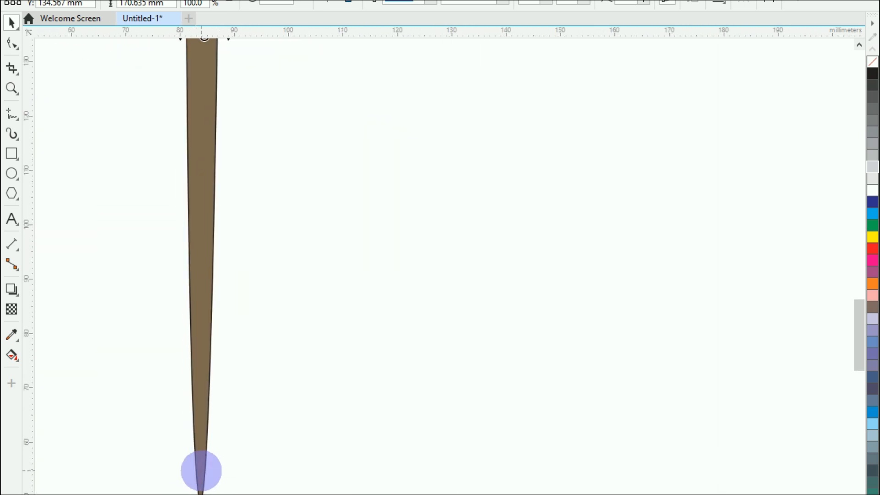
key(F10)
click(201, 471)
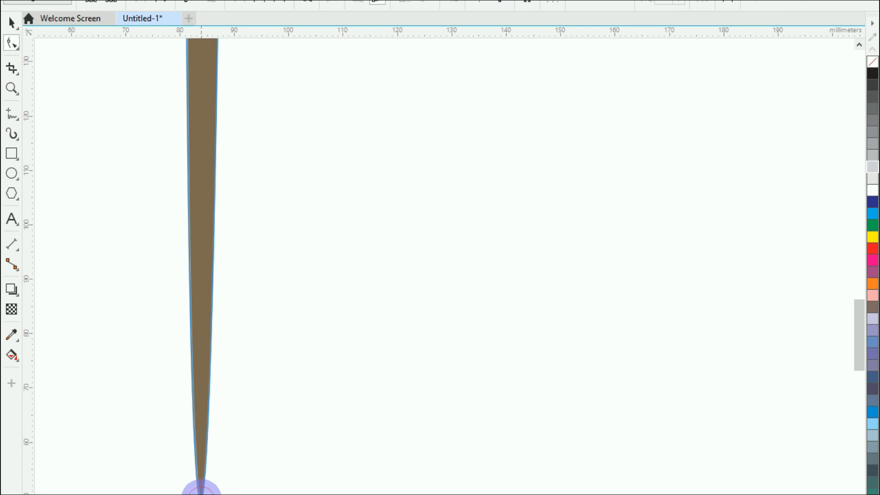
mouse_move(201, 490)
mouse_down()
mouse_move(187, 490)
mouse_move(198, 490)
mouse_up()
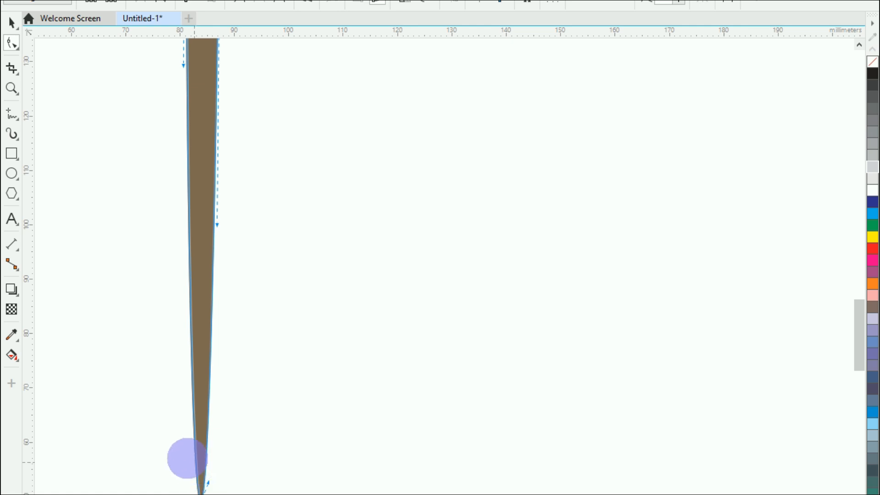
Draw a horizontal ellipse about 49 by 20 mm near the page's edge and give it a white fill and black outline
scroll(187, 458, down, 3)
key(F7)
drag(433, 265, 362, 277)
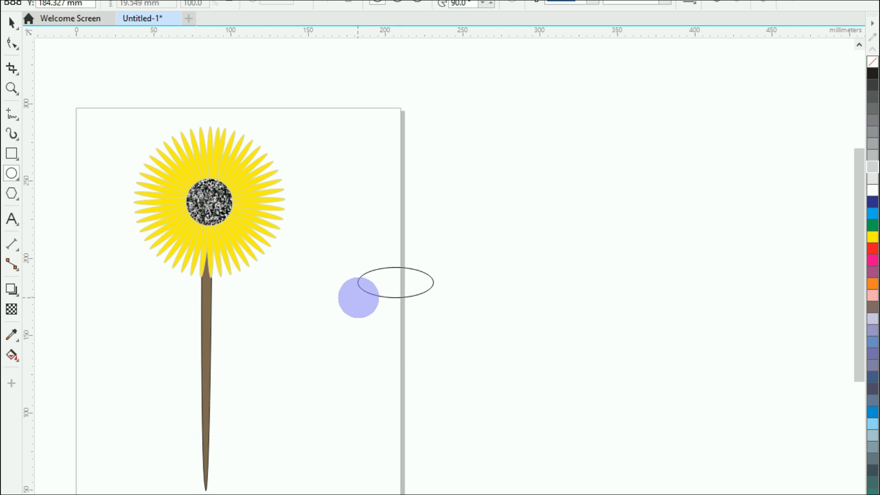
drag(358, 298, 357, 298)
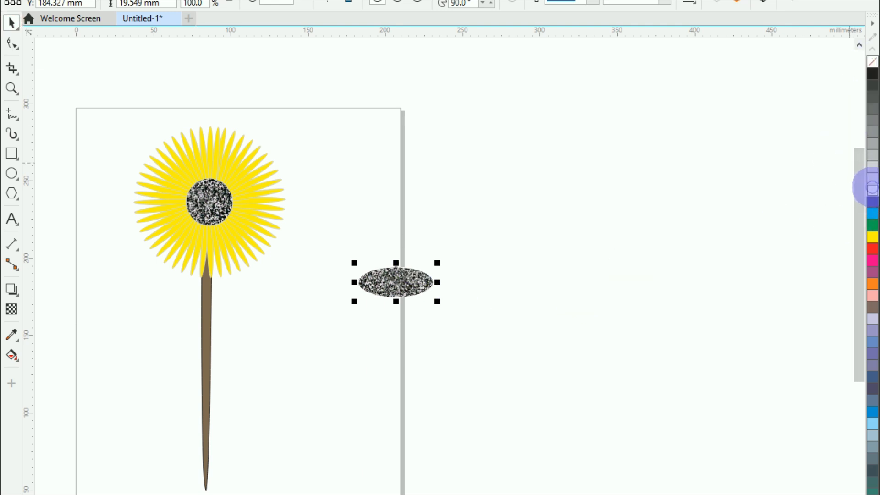
click(871, 188)
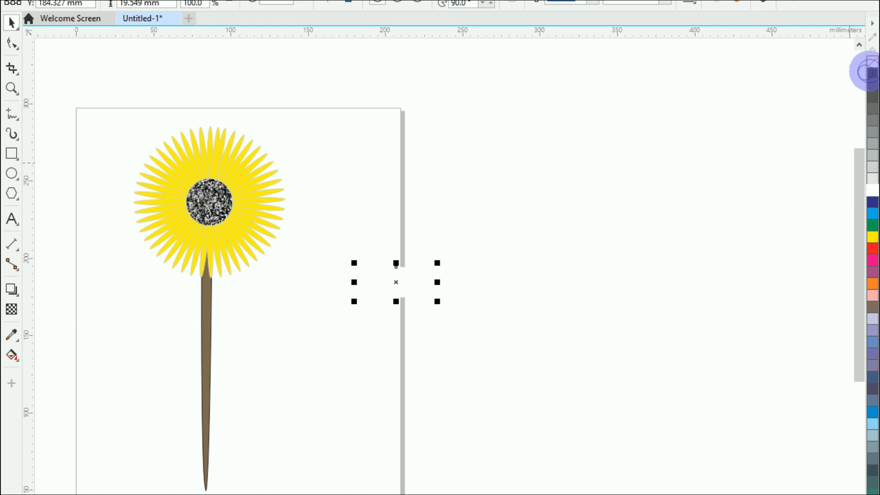
click(864, 72)
Tilt the ellipse against the stem's right side and add an oppositely tilted copy on the other side, each with a lengthwise midrib line
drag(396, 282, 247, 323)
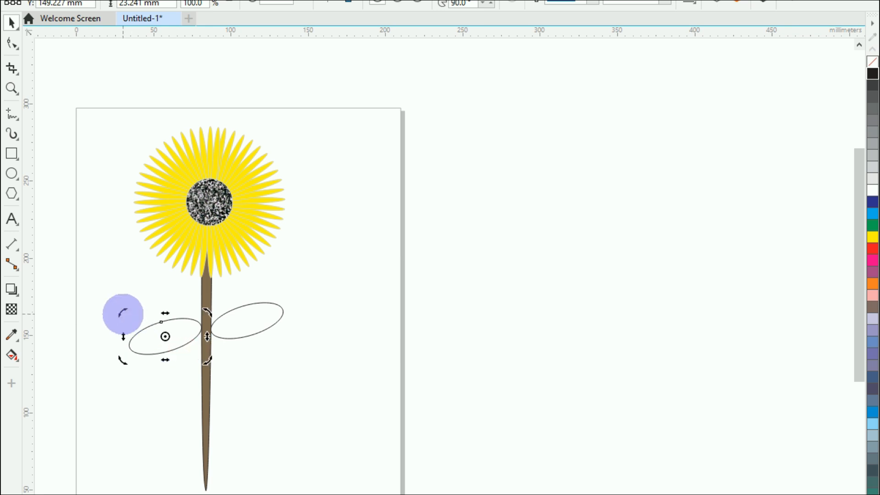
drag(137, 296, 137, 296)
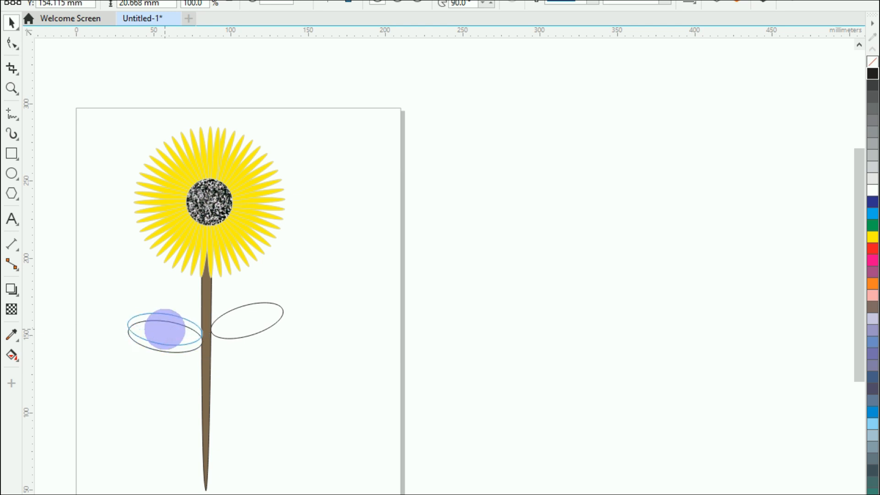
drag(164, 328, 164, 328)
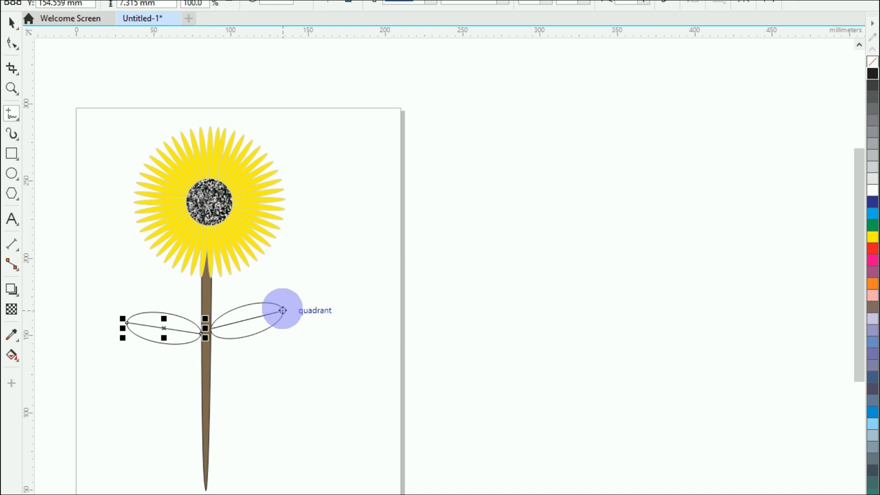
Draw a series of straight cross veins over both leaves, running from edge to edge across each midrib
scroll(149, 340, up, 2)
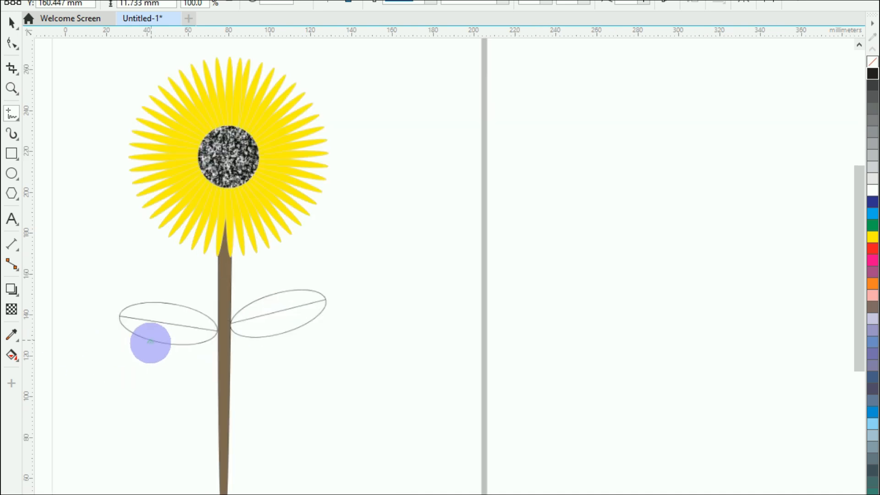
scroll(150, 340, up, 1)
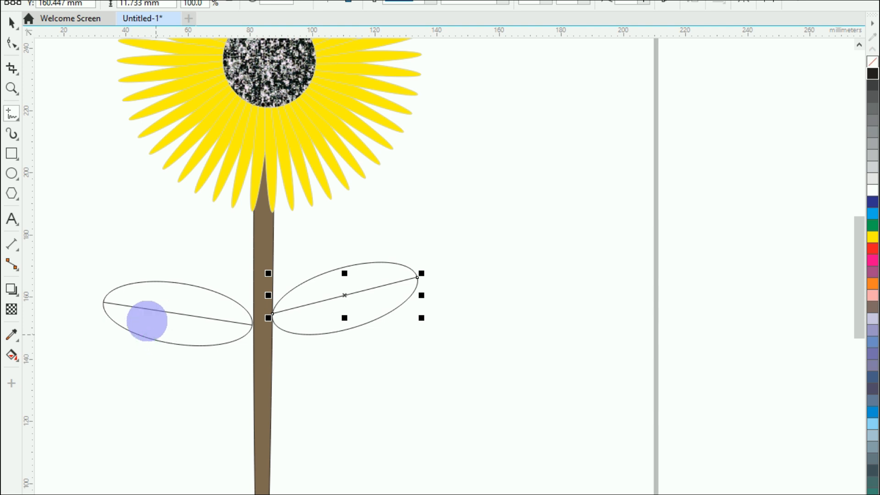
mouse_move(121, 286)
mouse_down()
mouse_move(114, 320)
mouse_move(130, 330)
mouse_up()
drag(151, 281, 143, 337)
mouse_move(166, 281)
mouse_down()
mouse_move(163, 341)
mouse_move(177, 345)
mouse_up()
drag(197, 284, 196, 347)
drag(212, 289, 221, 345)
drag(234, 294, 232, 344)
drag(284, 302, 284, 330)
mouse_move(295, 288)
mouse_down()
mouse_move(296, 334)
mouse_move(307, 337)
mouse_up()
drag(393, 263, 407, 298)
drag(377, 263, 395, 303)
drag(363, 263, 386, 315)
drag(351, 265, 374, 318)
mouse_move(336, 269)
mouse_down()
mouse_move(358, 325)
mouse_move(336, 328)
mouse_up()
Correct the uneven veins on the right leaf so they reach its edges and redraw those near the stem
key(space)
scroll(313, 313, up, 2)
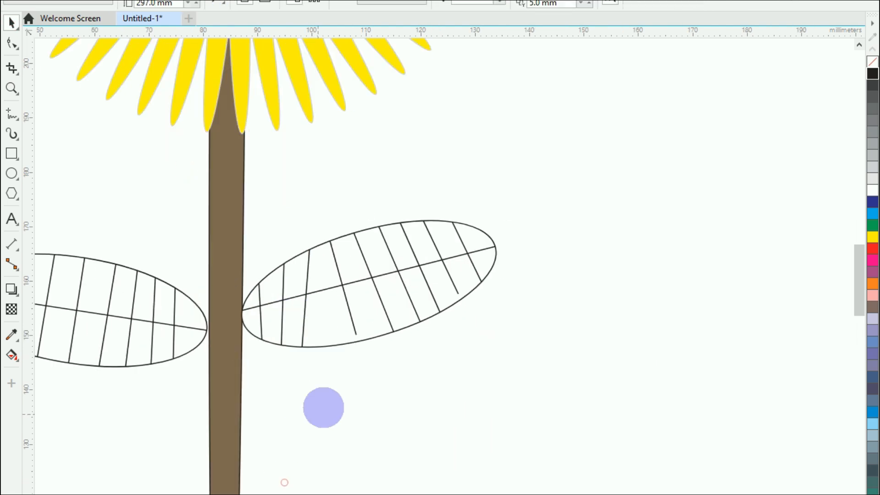
scroll(267, 320, up, 3)
click(455, 282)
scroll(323, 316, down, 2)
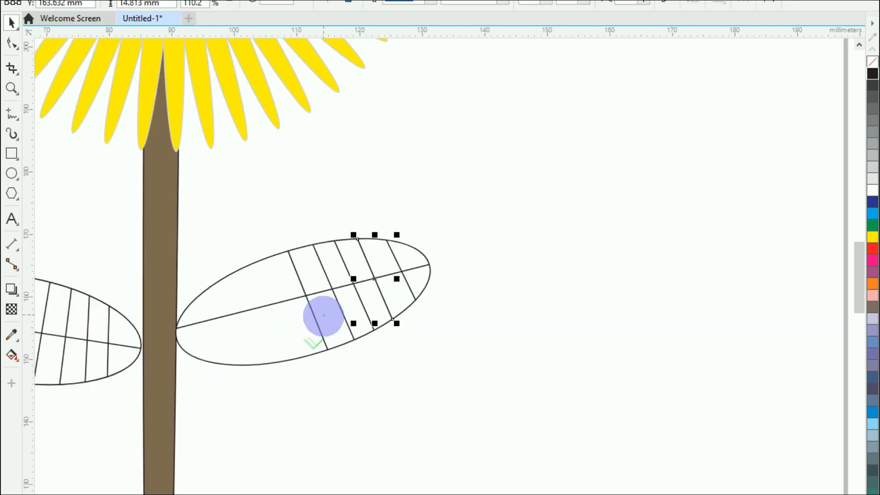
scroll(323, 316, down, 2)
key(space)
mouse_move(274, 300)
mouse_down()
mouse_move(292, 346)
mouse_move(272, 340)
mouse_up()
Fill both leaves with green and color their outlines and veins gray
click(12, 22)
drag(76, 277, 251, 362)
right_click(871, 61)
click(871, 73)
click(870, 61)
right_click(869, 129)
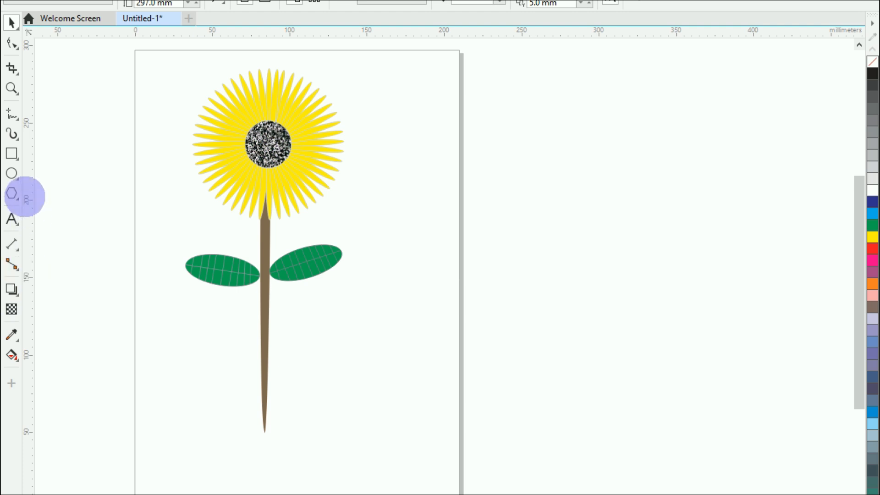
Draw a rectangle about 105 by 45 mm over the stem's lower end as the flower's base
click(12, 153)
drag(182, 408, 345, 478)
key(space)
click(316, 453)
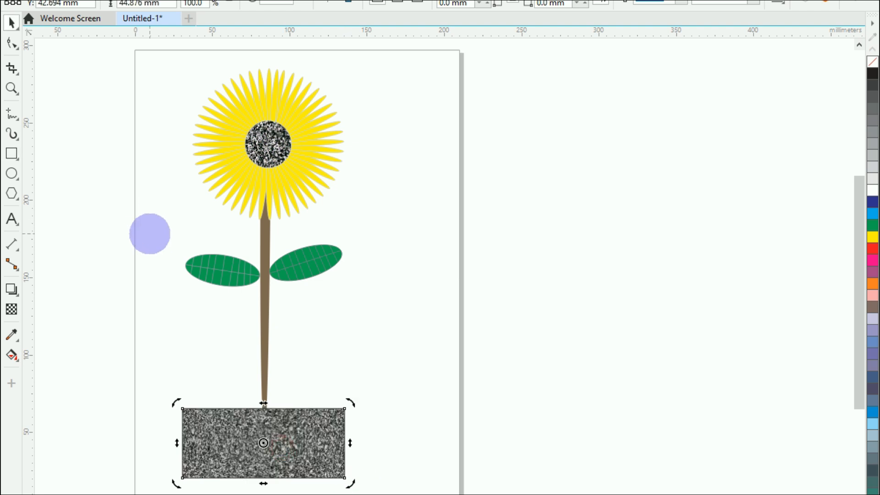
Compare the bitmap pattern, two-color, texture and PostScript fill types on the base rectangle
key(F11)
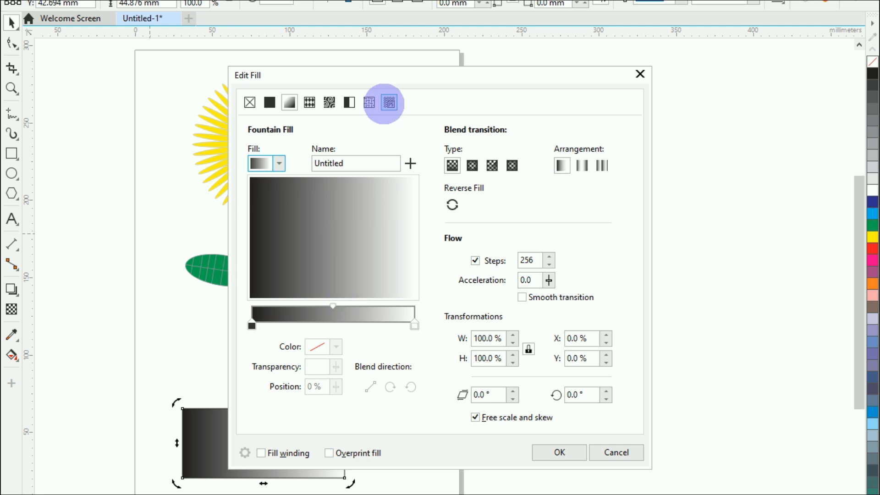
click(368, 102)
click(329, 103)
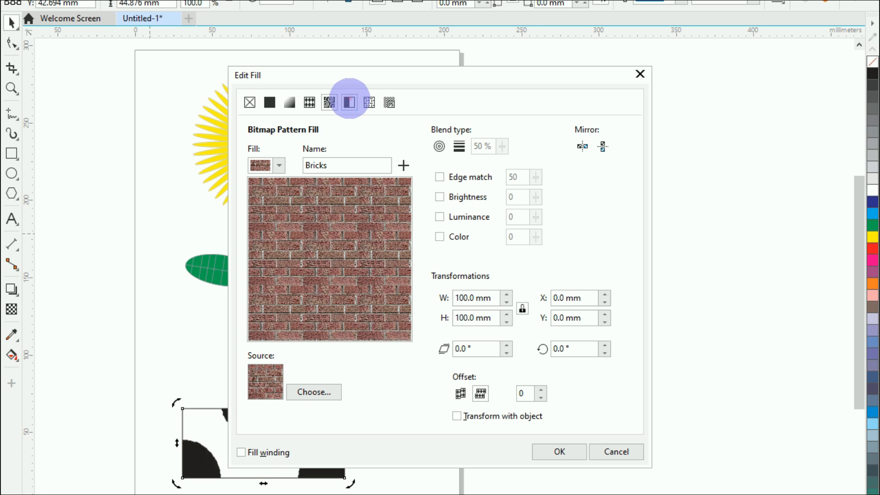
click(350, 102)
click(369, 102)
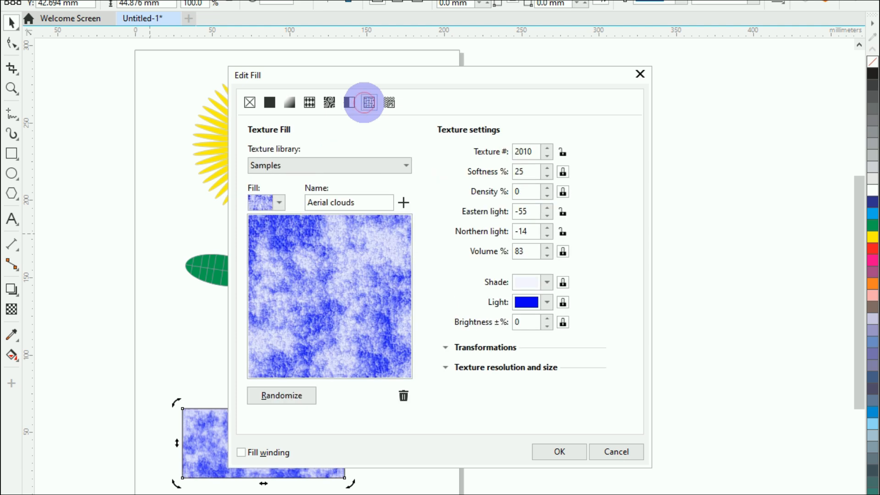
click(349, 102)
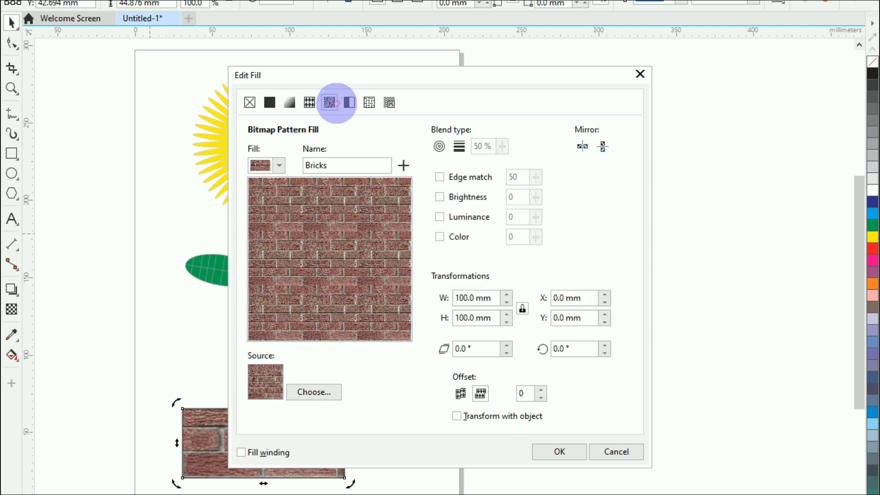
click(369, 102)
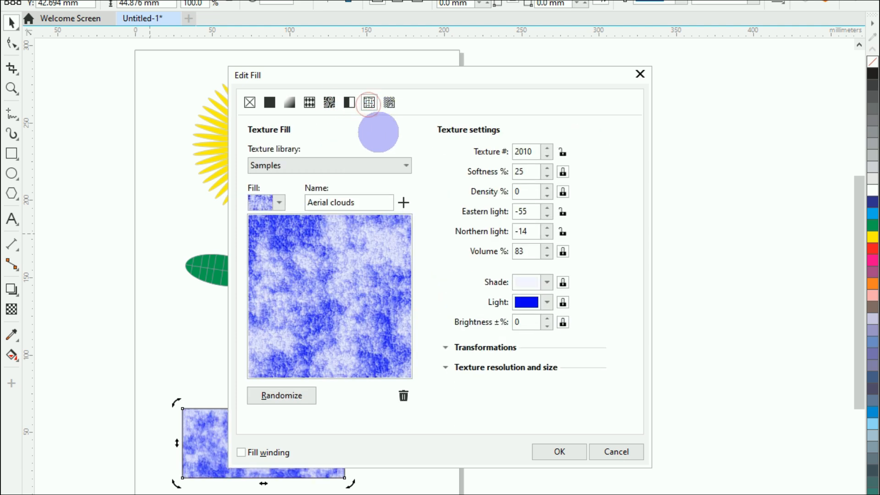
click(389, 102)
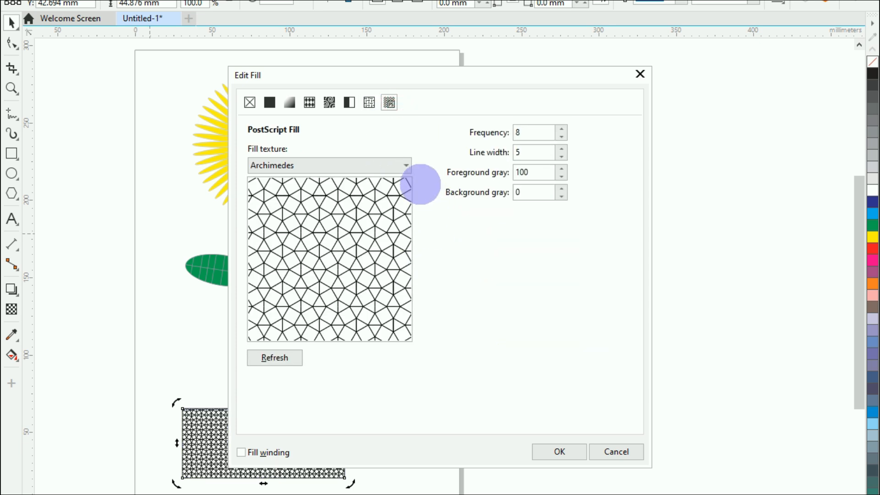
Look through the available PostScript textures for the base rectangle
click(407, 166)
scroll(393, 249, down, 10)
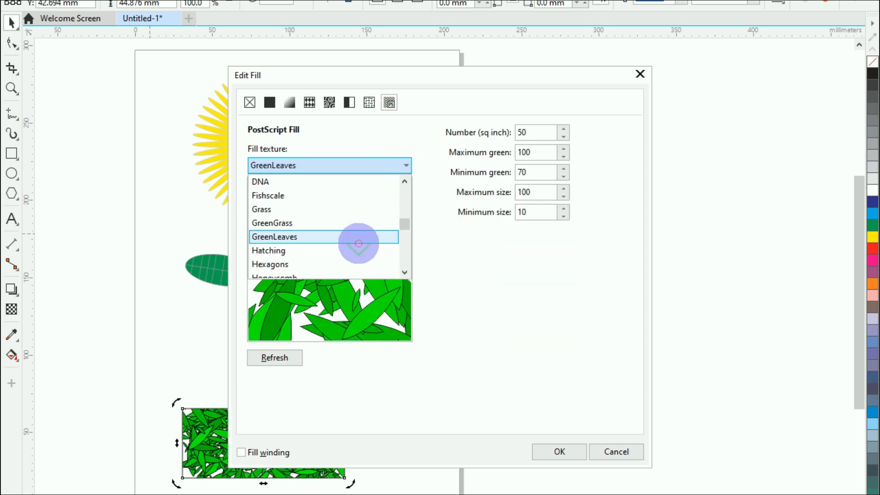
scroll(358, 241, down, 5)
scroll(362, 216, up, 3)
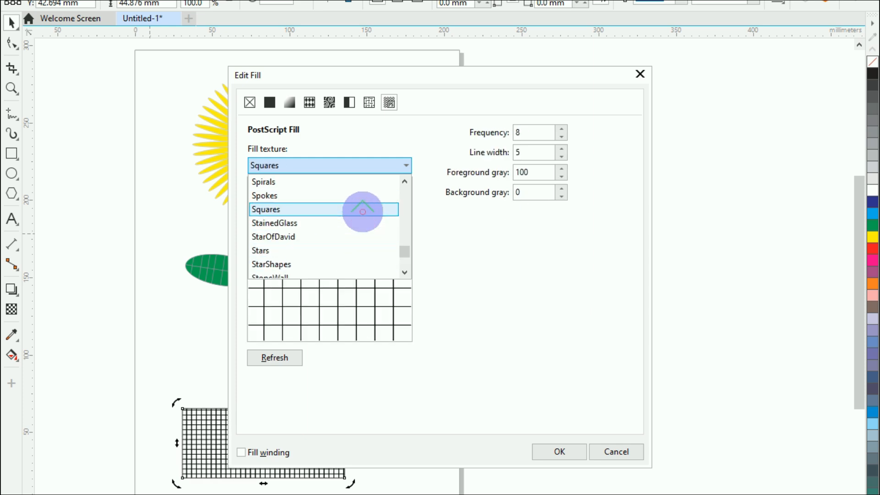
scroll(402, 157, up, 8)
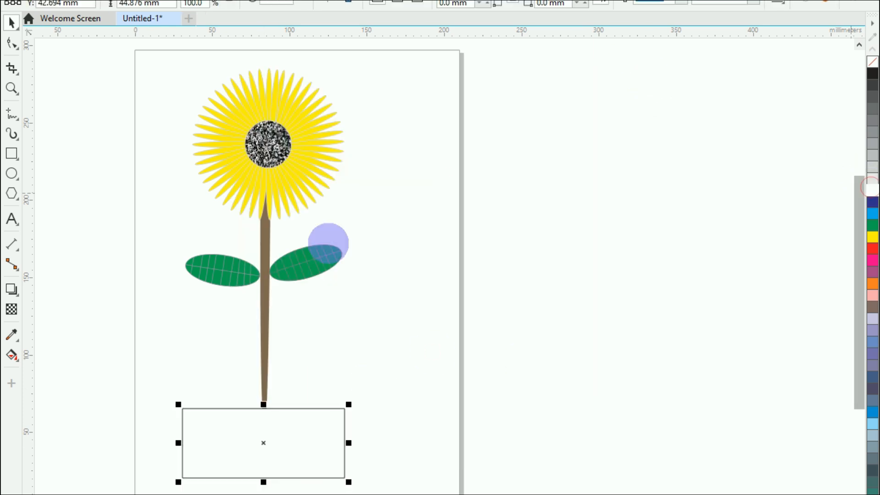
Browse the Samples, Samples 6, Samples 8 and Samples 9 texture libraries for a soil texture for the base's lower strip
click(279, 202)
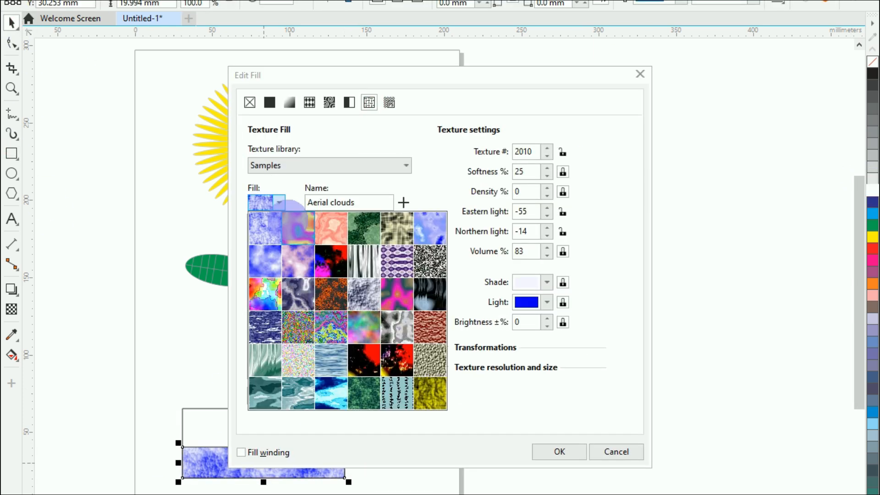
click(430, 353)
click(281, 394)
click(339, 165)
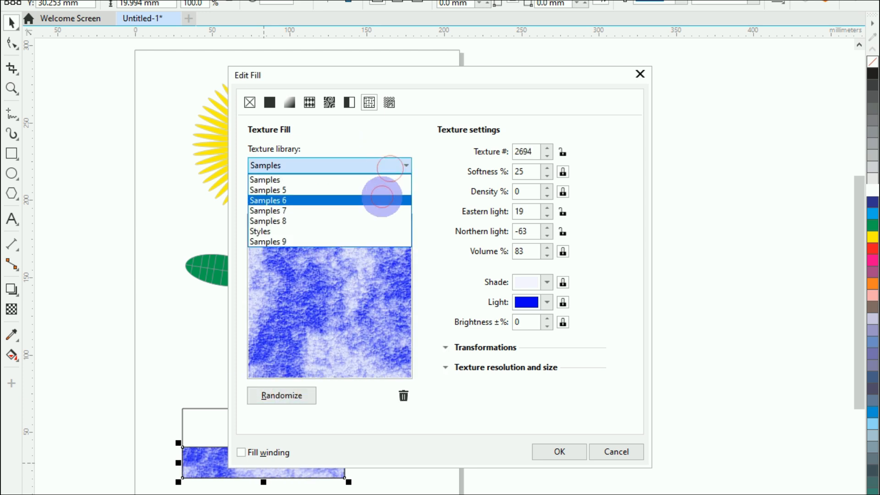
click(379, 198)
click(339, 167)
click(342, 221)
click(279, 202)
click(403, 164)
click(329, 241)
click(280, 202)
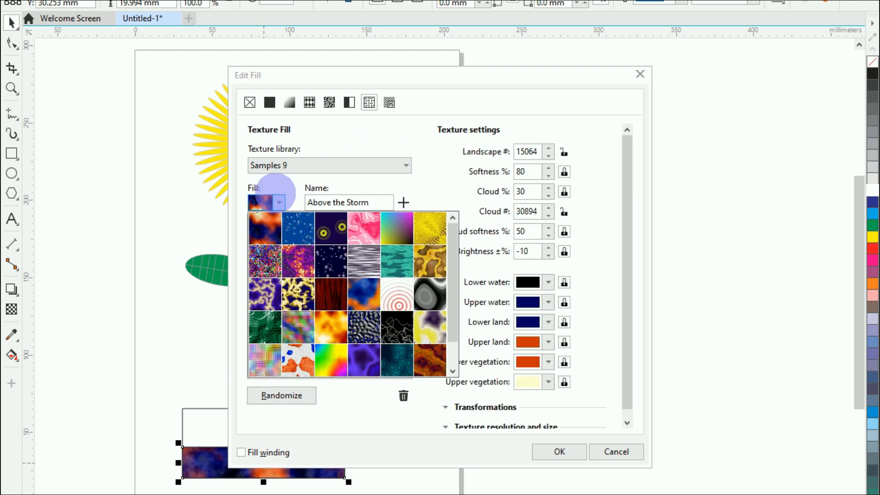
Fill the lower strip of the base with the brown mineral texture from the Samples 7 library
click(395, 166)
click(354, 188)
click(279, 202)
click(339, 166)
click(349, 208)
click(279, 202)
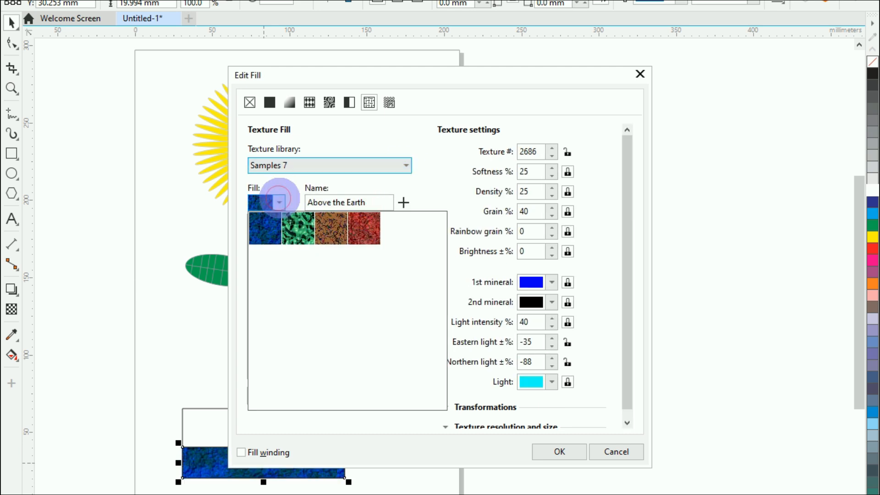
click(347, 228)
click(560, 452)
Try several library texture fills on the rectangle forming the base's upper part
click(256, 412)
key(F11)
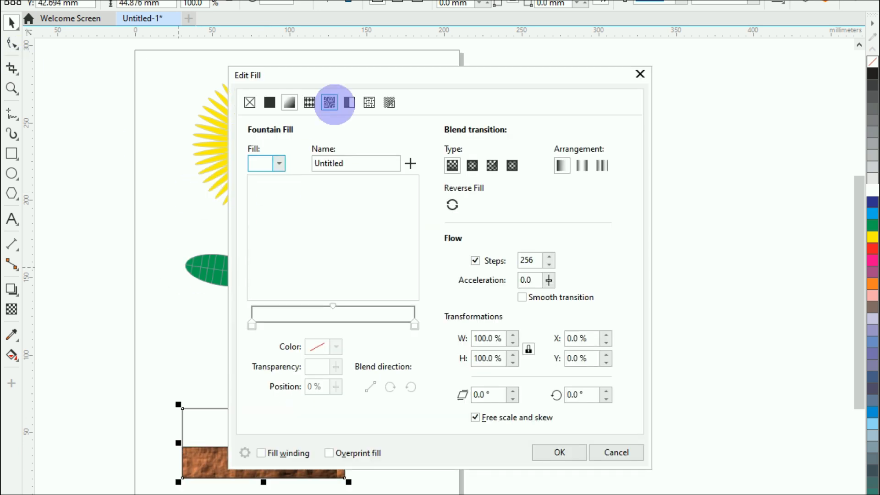
click(368, 102)
click(279, 202)
click(305, 216)
click(279, 202)
click(339, 230)
Preview PostScript textures such as Carpet on the base's upper part in search of a grass pattern
click(389, 103)
click(403, 165)
scroll(360, 238, down, 3)
click(360, 247)
scroll(360, 246, down, 8)
scroll(360, 247, up, 12)
scroll(359, 248, down, 7)
click(358, 247)
scroll(358, 247, up, 5)
scroll(356, 237, down, 2)
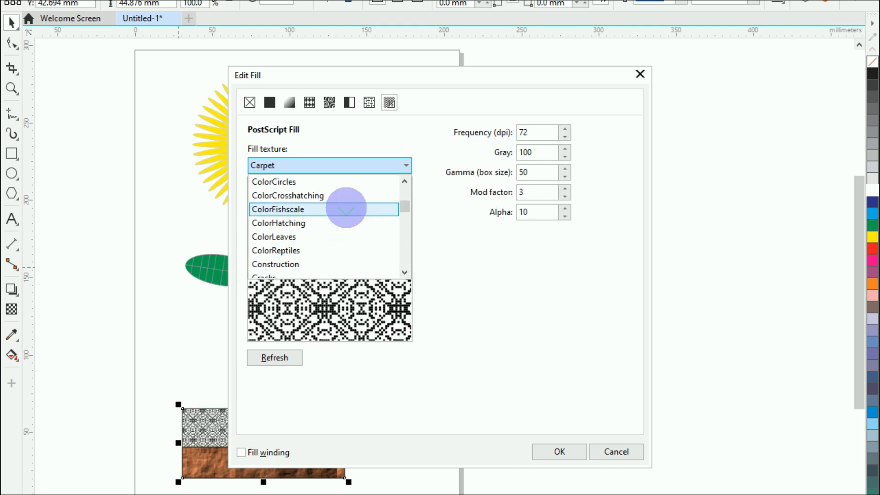
click(350, 255)
scroll(348, 240, down, 4)
click(358, 235)
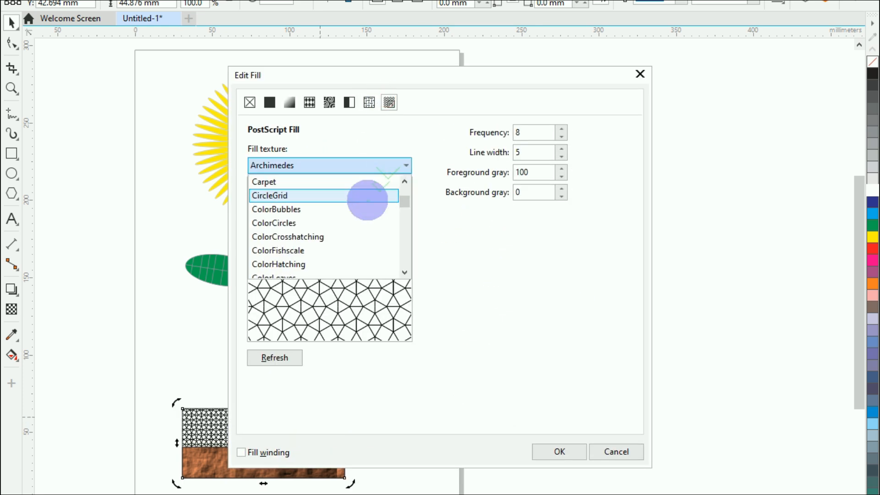
Fill the upper part of the base with the GreenGrass PostScript texture
scroll(362, 206, down, 3)
click(336, 260)
scroll(336, 258, down, 3)
click(334, 249)
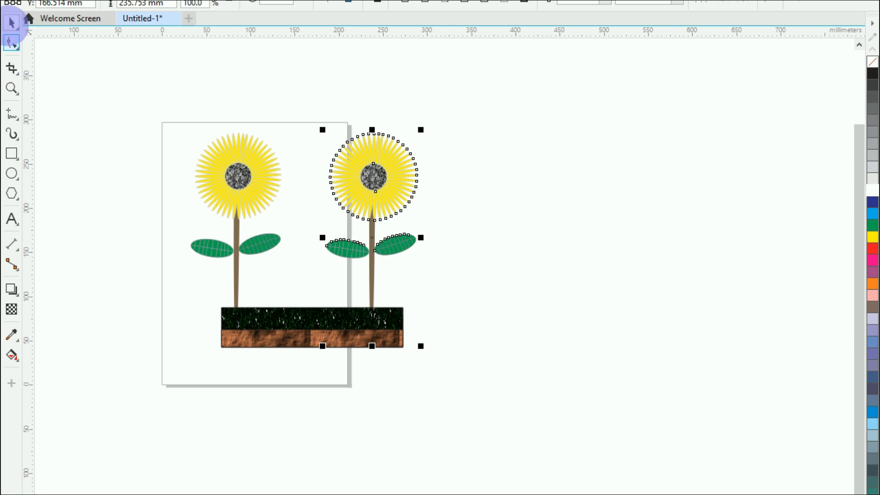
Move both sunflowers and their base onto the page and scale them down together to fit its width
click(11, 20)
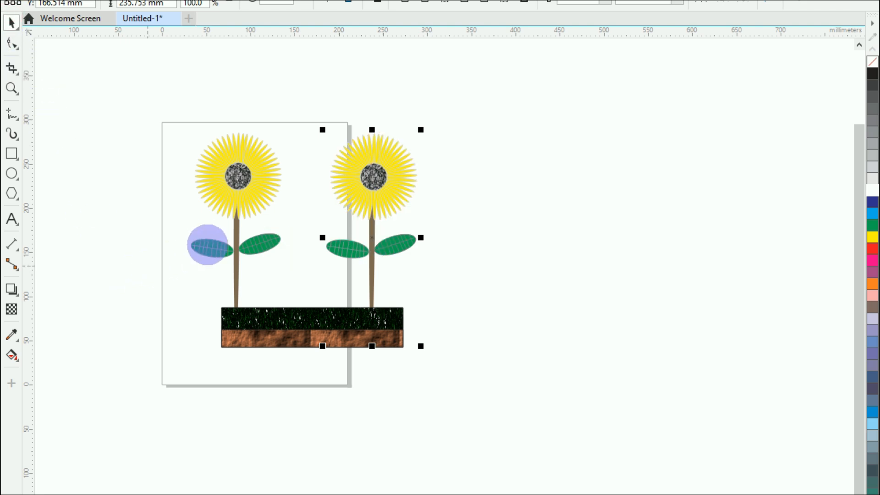
scroll(267, 250, down, 1)
scroll(275, 245, up, 1)
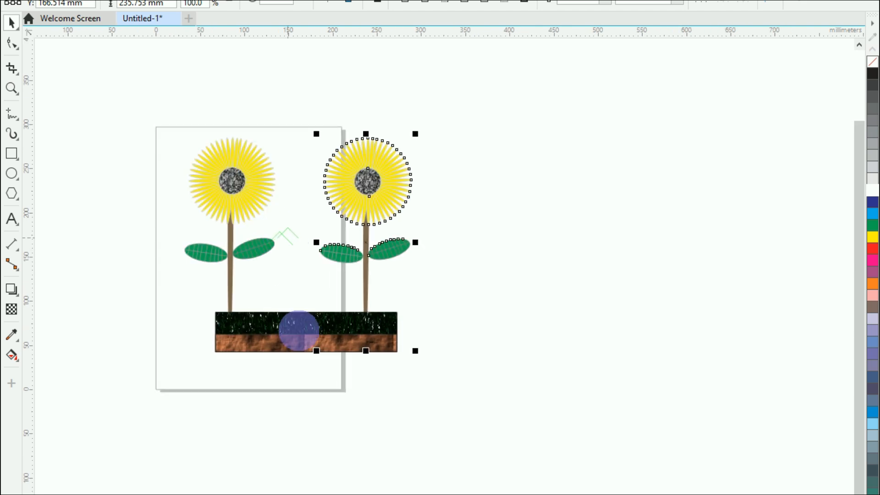
mouse_move(150, 98)
mouse_down()
mouse_move(421, 375)
mouse_move(444, 378)
mouse_up()
drag(298, 244, 246, 250)
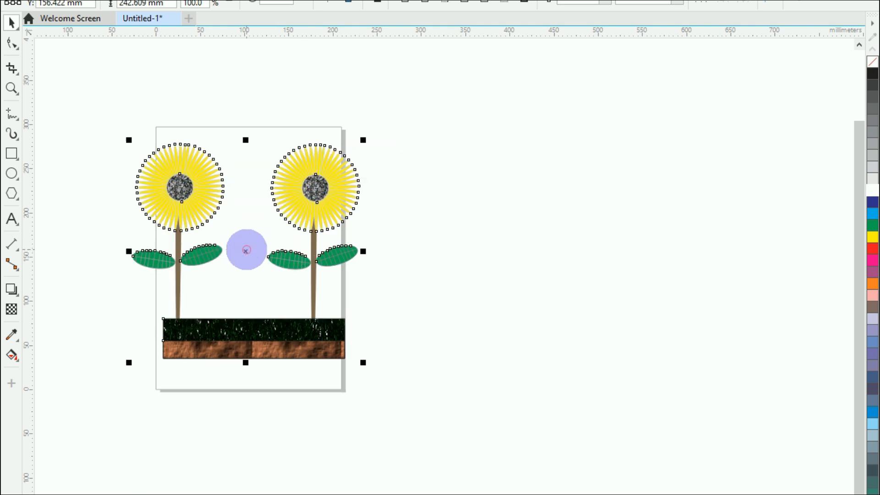
drag(129, 140, 174, 188)
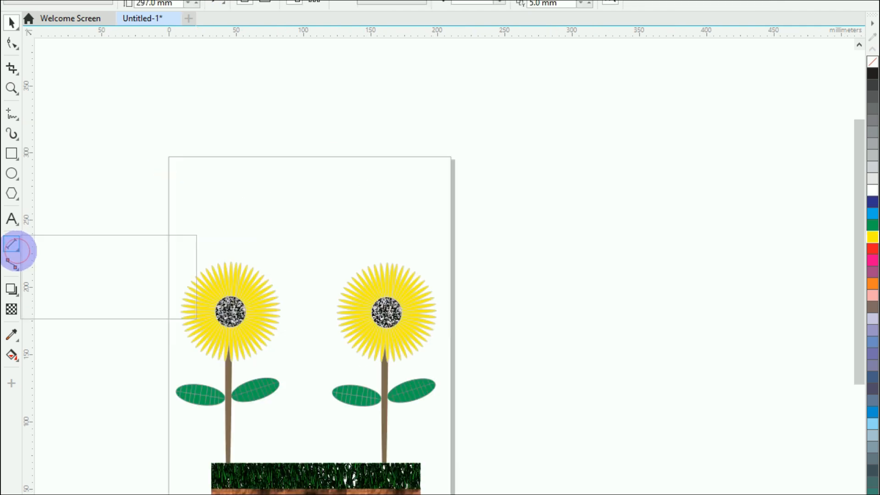
Draw a circle about 45 mm in diameter and place it above and between the two sunflowers
click(16, 251)
click(15, 251)
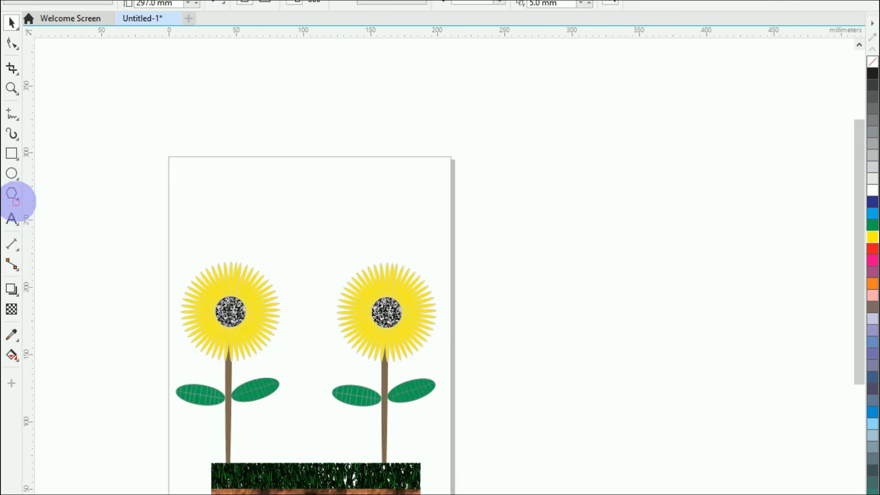
click(16, 201)
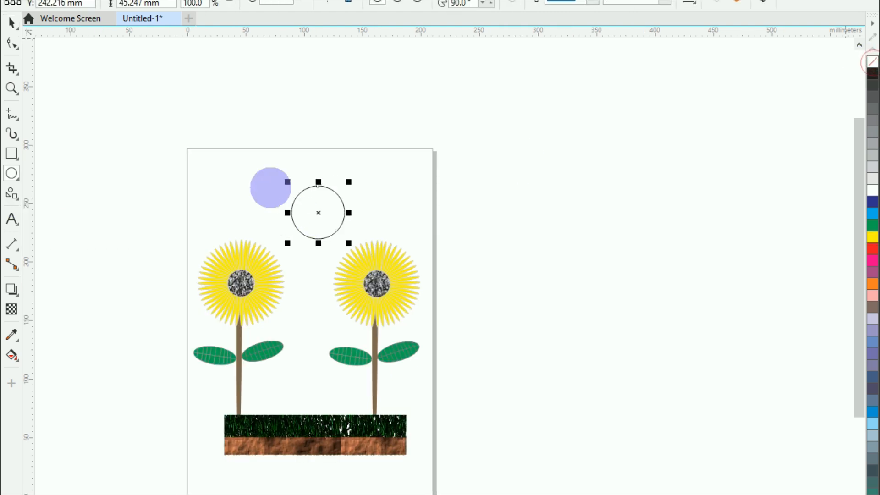
click(11, 22)
click(186, 161)
click(295, 216)
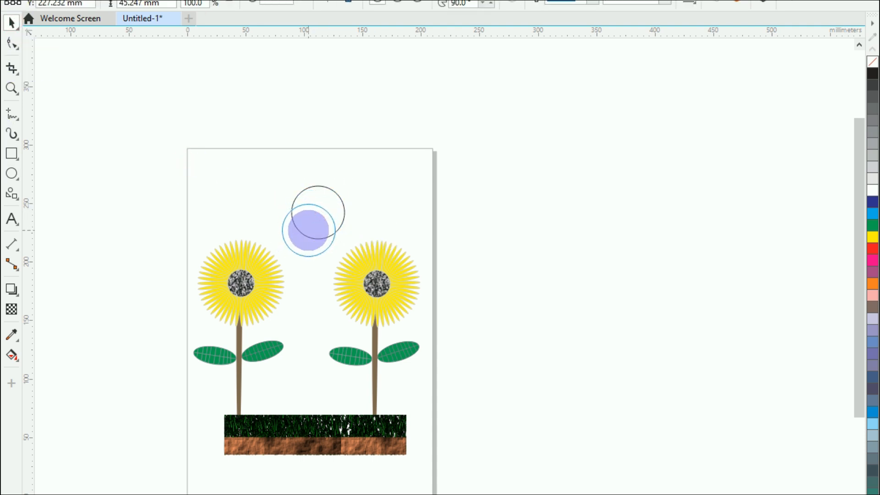
click(263, 181)
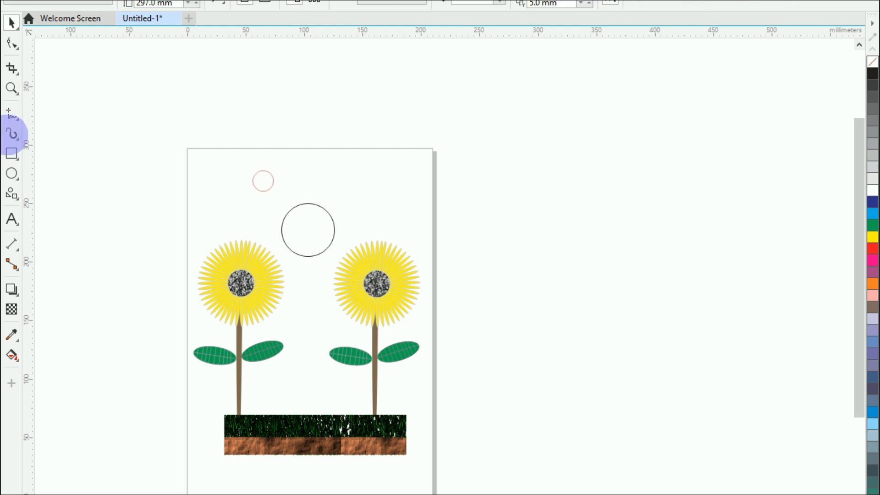
Draw a narrow upright rectangle about 28 mm tall on the circle's top edge and convert it to curves
click(11, 153)
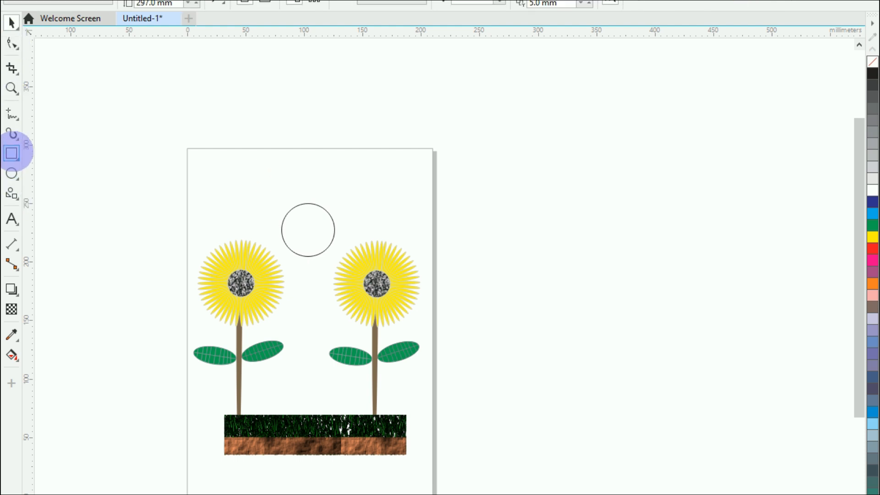
drag(309, 165, 302, 201)
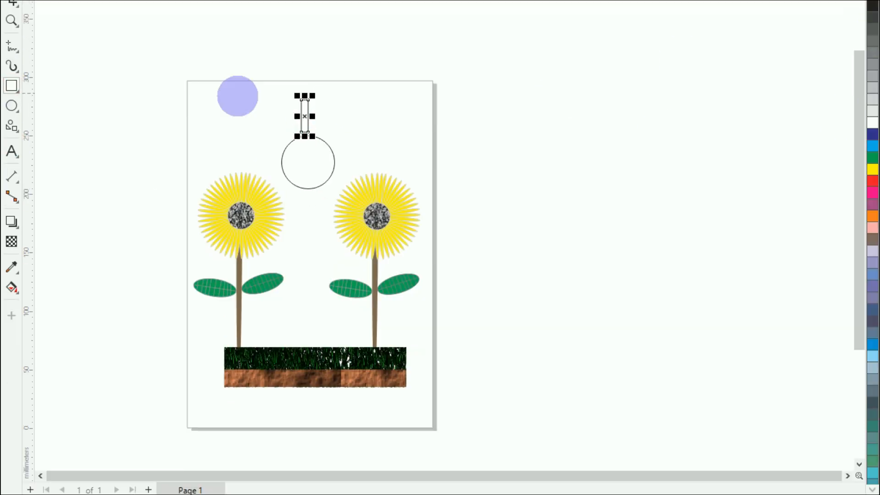
scroll(307, 102, up, 8)
key(F10)
key(ctrl+q)
Reshape the rectangle's nodes into a thin spike with a pointed tip and a narrow base
double_click(303, 48)
double_click(260, 48)
click(345, 48)
double_click(345, 48)
drag(260, 447, 324, 447)
key(space)
key(F10)
key(space)
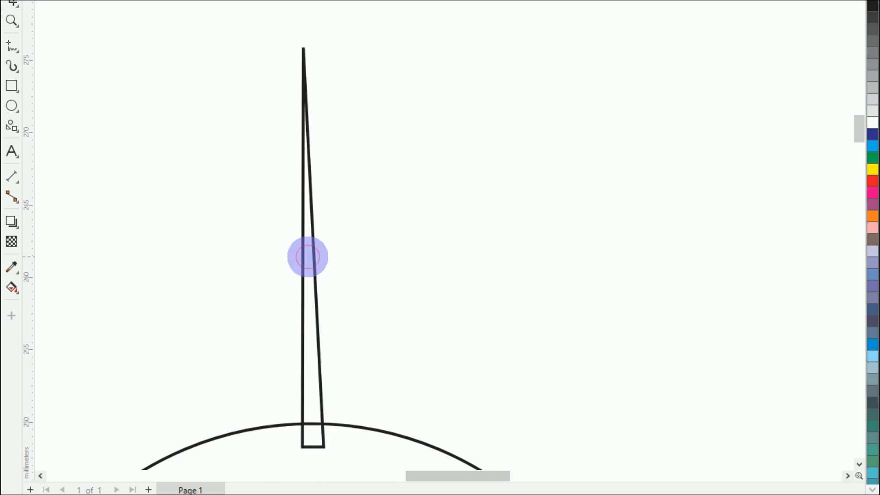
Copy the spike twice beside the original, making one short and one medium-height spike
drag(308, 256, 338, 255)
right_click(338, 255)
drag(328, 43, 340, 106)
drag(347, 381, 331, 369)
click(345, 370)
drag(355, 321, 376, 192)
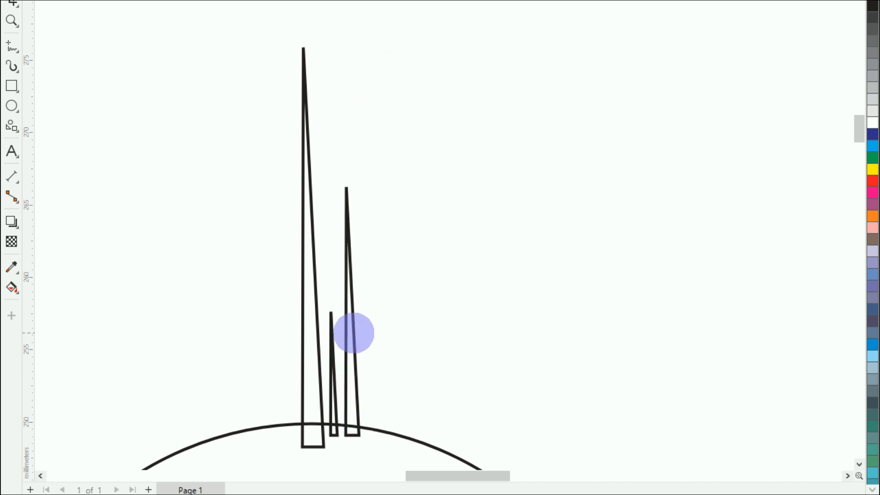
Add and resize further spike copies to form a row of five uneven spikes on top of the circle
drag(347, 322, 367, 335)
right_click(367, 335)
drag(384, 182, 383, 222)
click(347, 238)
drag(363, 183, 394, 100)
drag(371, 305, 392, 310)
drag(333, 378, 373, 384)
right_click(373, 384)
click(503, 285)
Select all five spikes and center them horizontally on the circle
scroll(482, 270, down, 1)
drag(319, 109, 526, 400)
scroll(475, 411, down, 2)
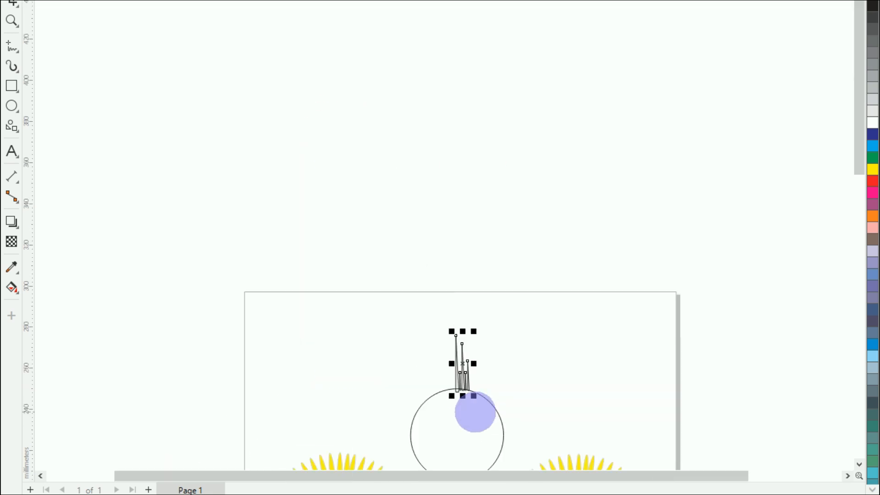
click(859, 466)
shift+click(485, 322)
key(c)
click(377, 174)
Move the spikes' rotation center to the circle's center and make a copy rotated about 15° counterclockwise
scroll(451, 228, up, 5)
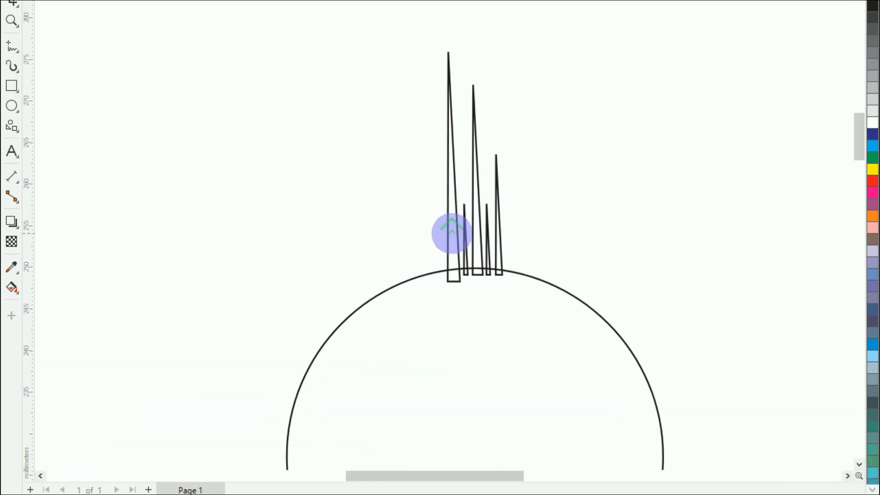
scroll(456, 239, down, 2)
click(455, 216)
click(467, 202)
drag(467, 198, 467, 364)
drag(445, 127, 415, 123)
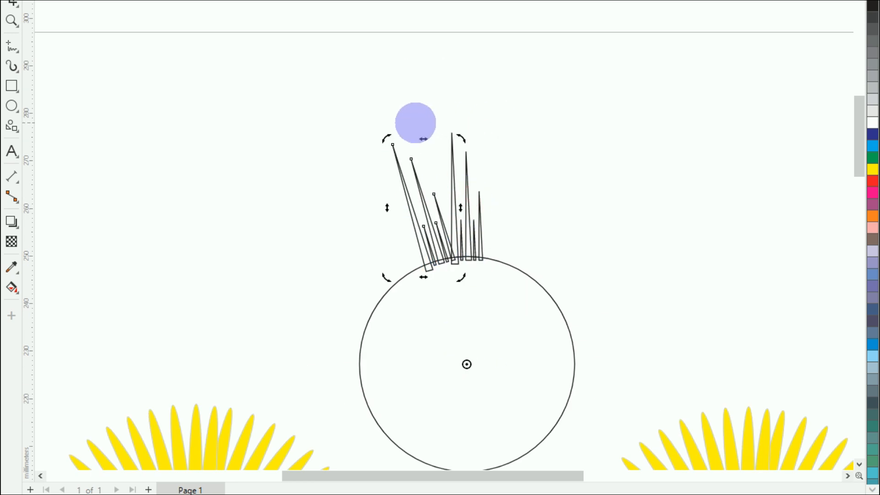
Repeat the rotated copy around the circle until the spikes form a complete ring
key(ctrl+r)
key(ctrl+r)
key(ctrl+r)
key(ctrl+r)
key(ctrl+r)
key(ctrl+r)
key(ctrl+r)
key(ctrl+r)
key(ctrl+r)
key(ctrl+r)
key(ctrl+r)
key(ctrl+r)
key(ctrl+r)
key(ctrl+r)
key(ctrl+r)
key(ctrl+r)
key(ctrl+r)
key(ctrl+r)
key(ctrl+r)
key(ctrl+r)
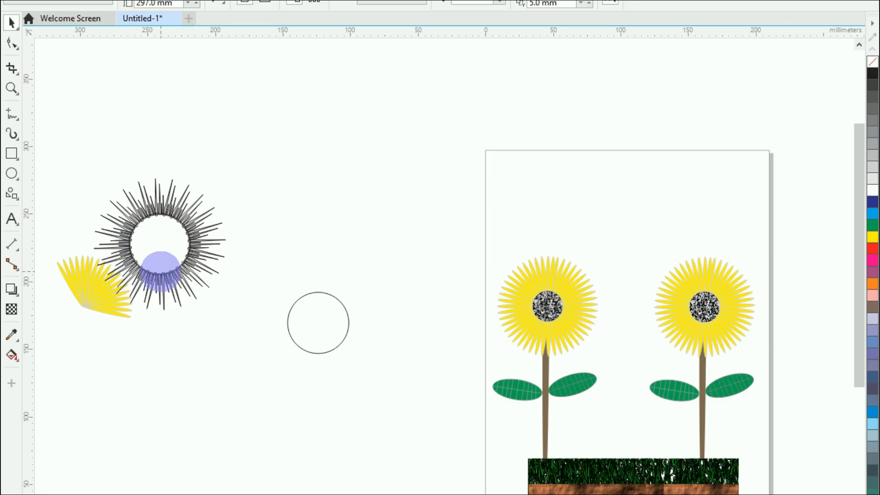
Delete the leftover fan of yellow petals beside the spiky ring
click(74, 282)
key(Delete)
Move the spiky ring closer to the page and color its outlines orange
drag(80, 293, 98, 298)
drag(120, 231, 373, 219)
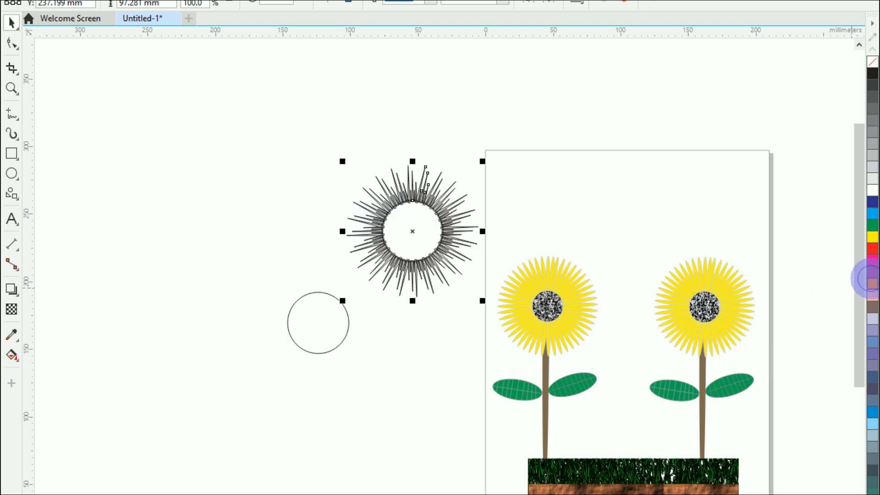
right_click(870, 279)
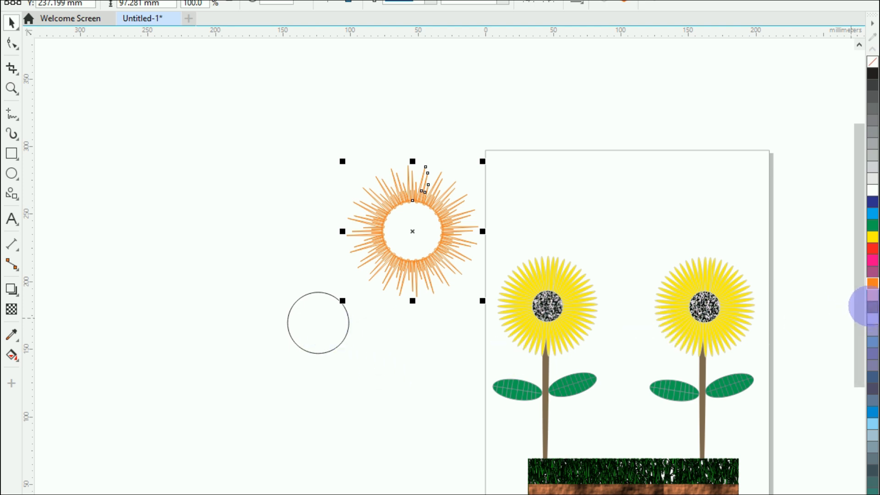
Move the empty circle to the center of the spiky orange ring and fill it orange
click(870, 281)
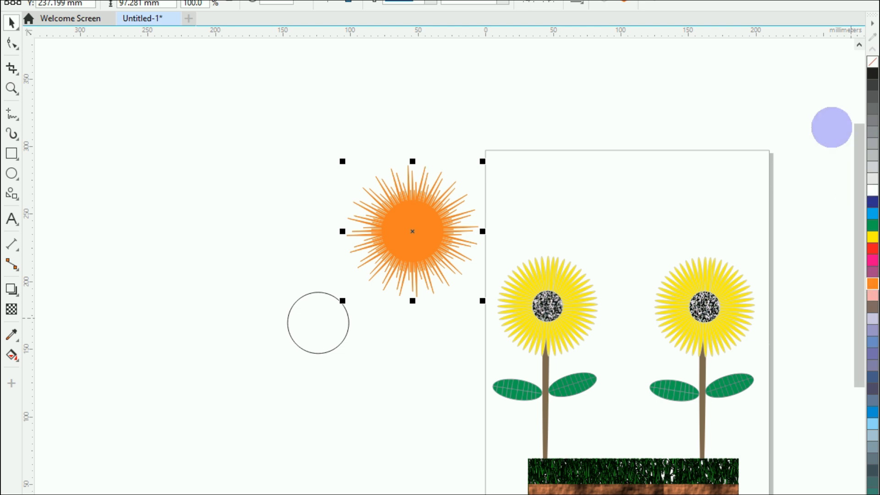
click(871, 61)
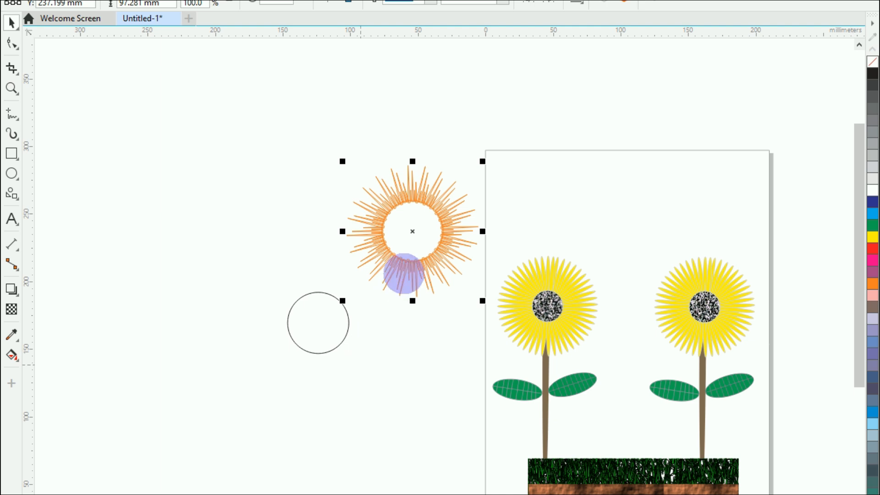
click(348, 325)
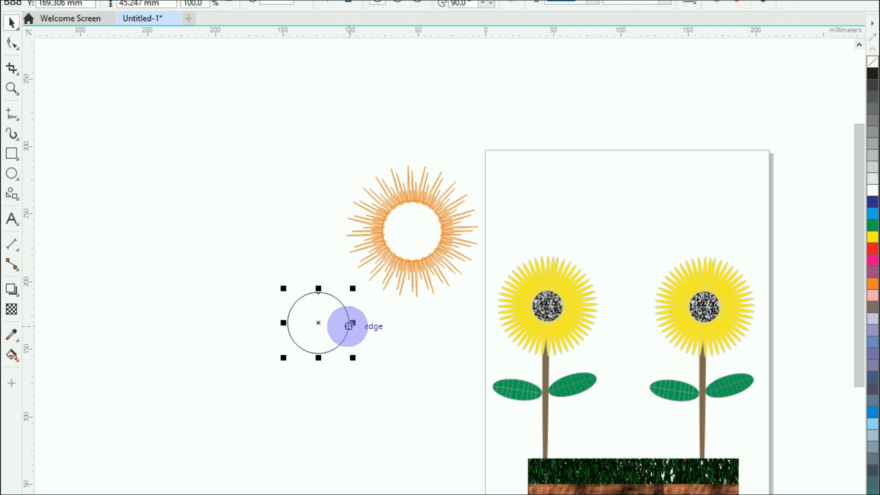
drag(318, 323, 411, 231)
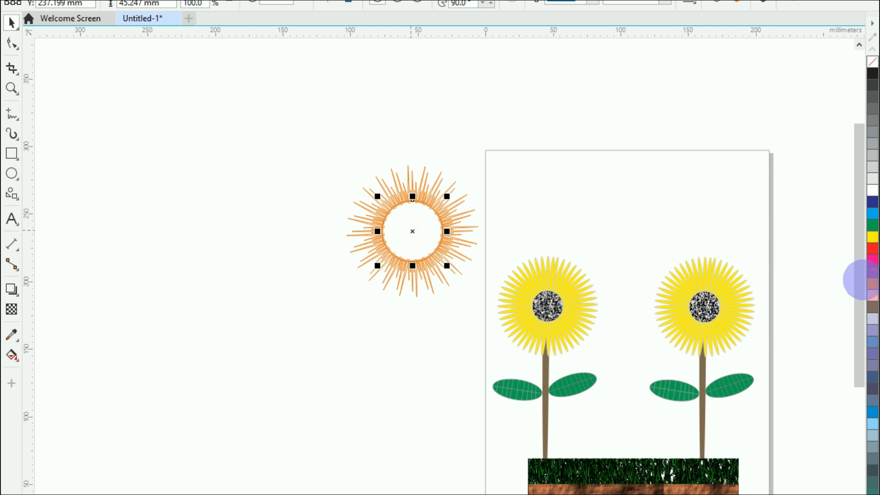
click(863, 281)
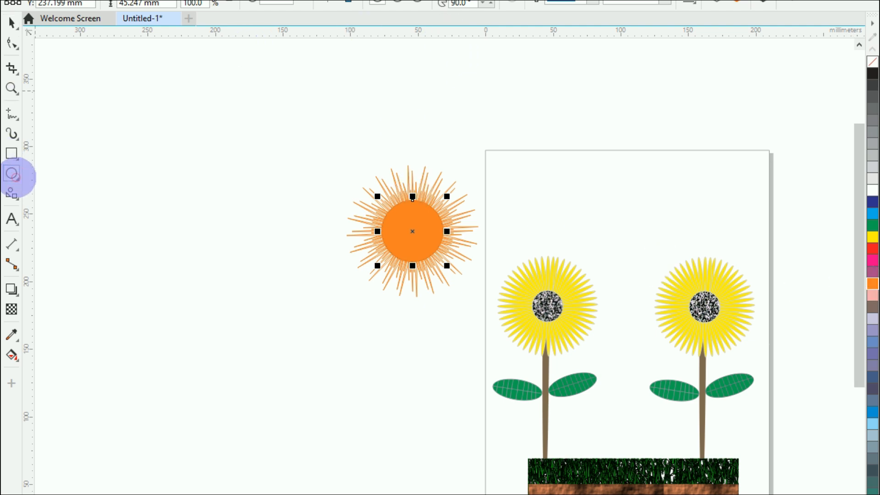
Draw a smiley face shape about 29 mm high in the empty area beside the sun and remove its fill
click(14, 177)
click(11, 192)
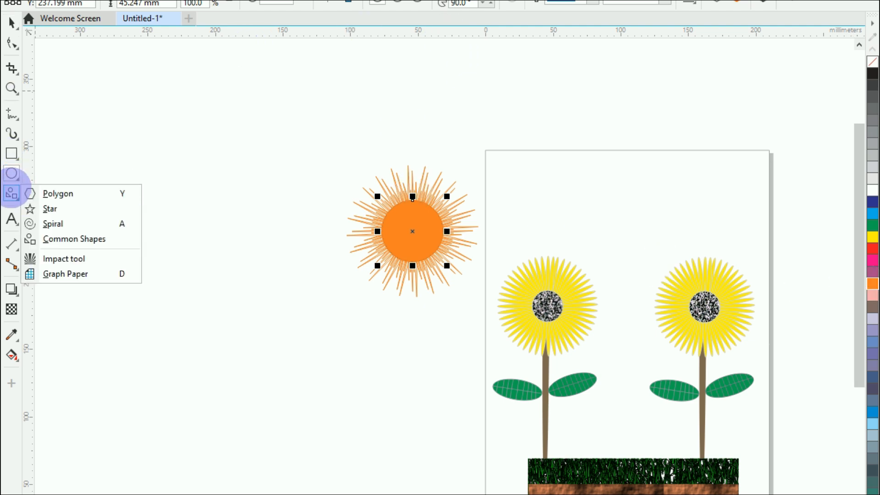
click(12, 192)
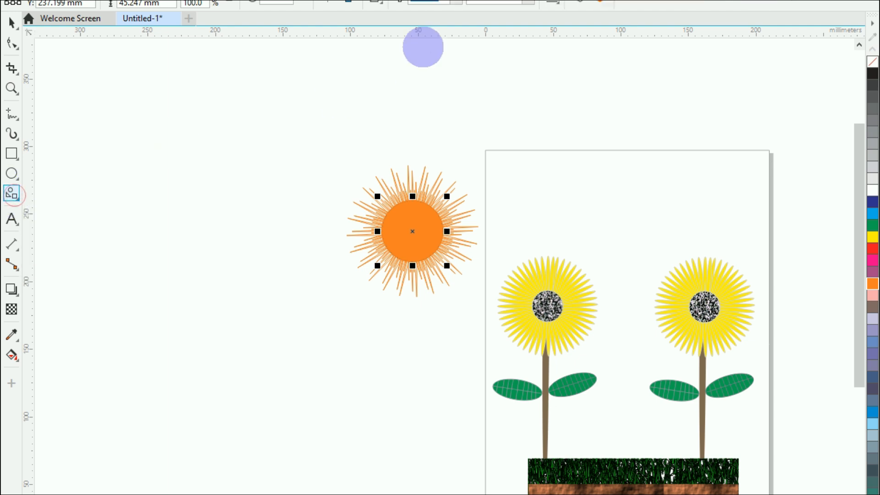
click(381, 4)
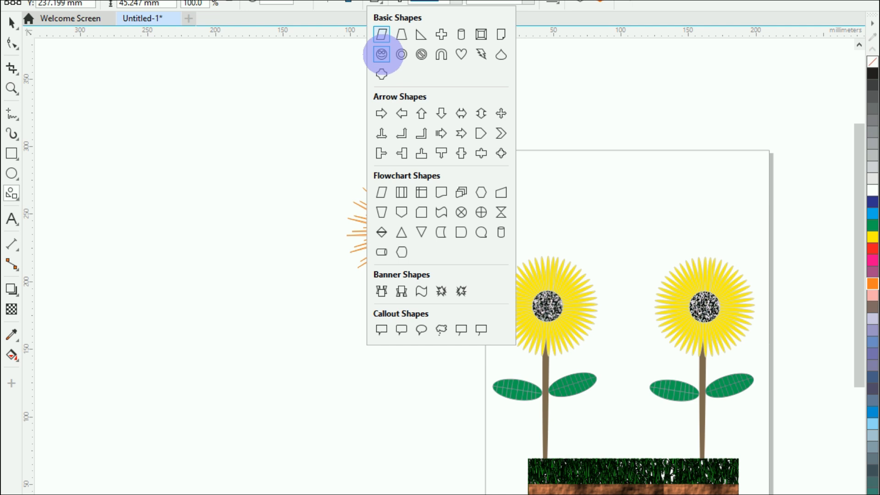
click(381, 54)
drag(141, 207, 179, 246)
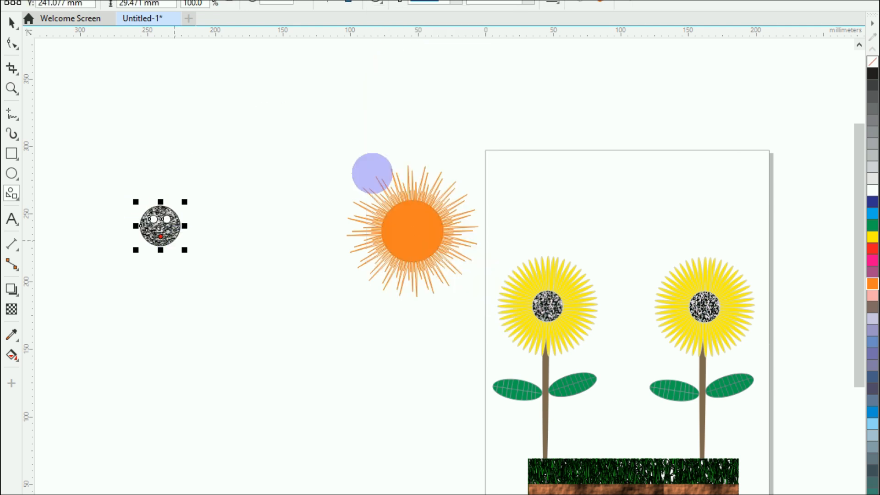
click(872, 62)
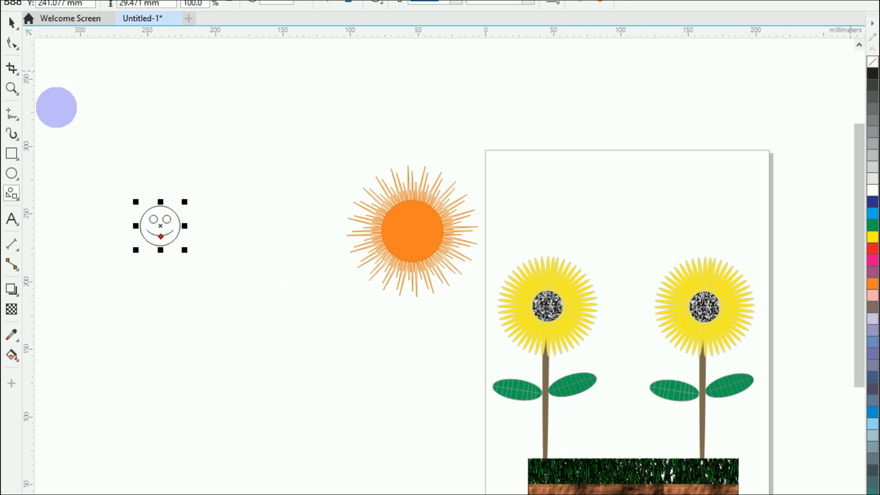
Center the smiley face on the sun's orange circle and enlarge it to about 47 mm so its outline surrounds the circle
click(12, 22)
drag(165, 226, 317, 240)
drag(312, 270, 412, 231)
drag(436, 200, 439, 201)
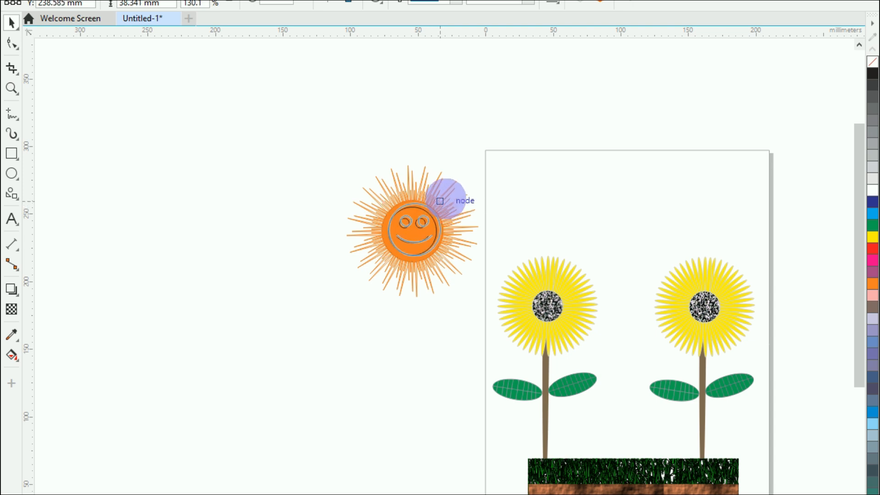
drag(440, 200, 449, 195)
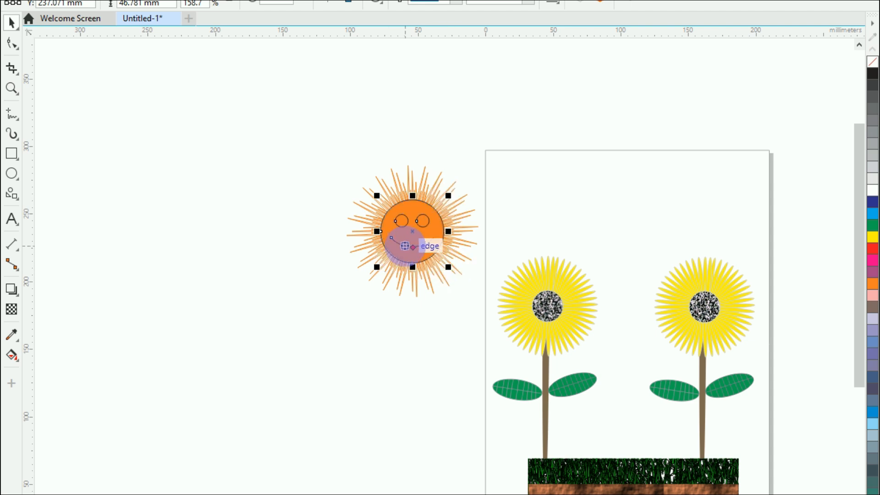
drag(405, 245, 412, 247)
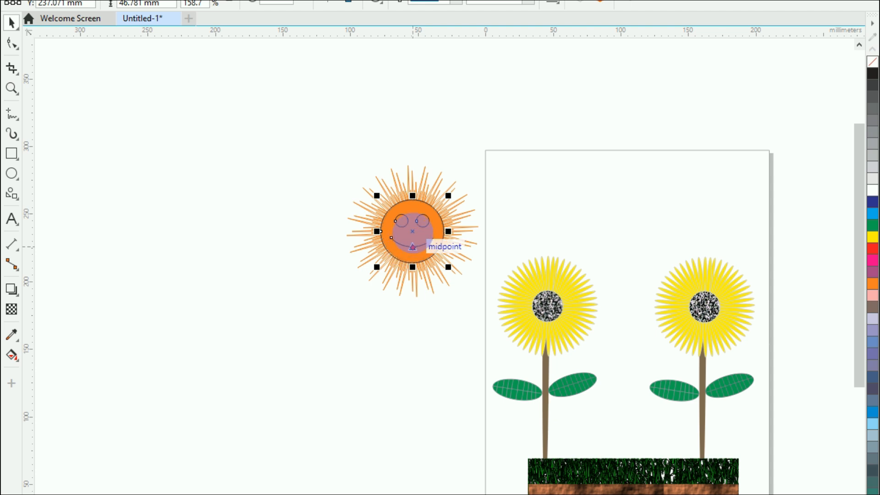
scroll(413, 247, up, 5)
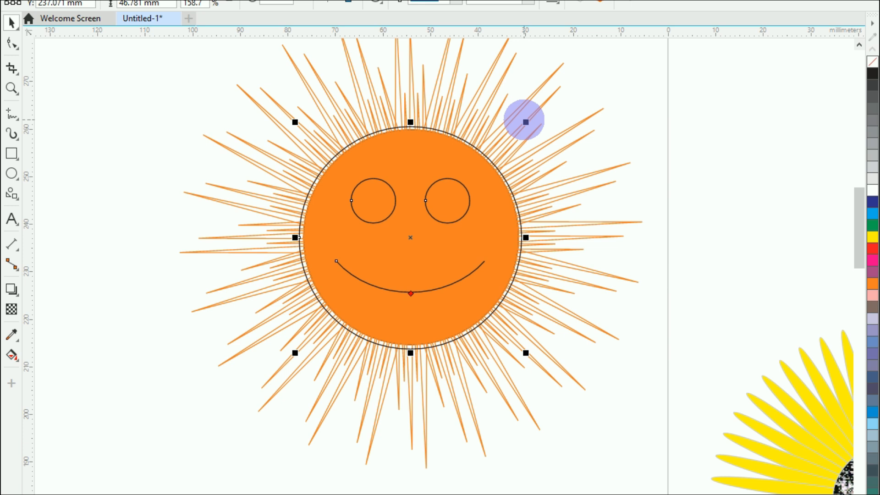
scroll(352, 205, down, 4)
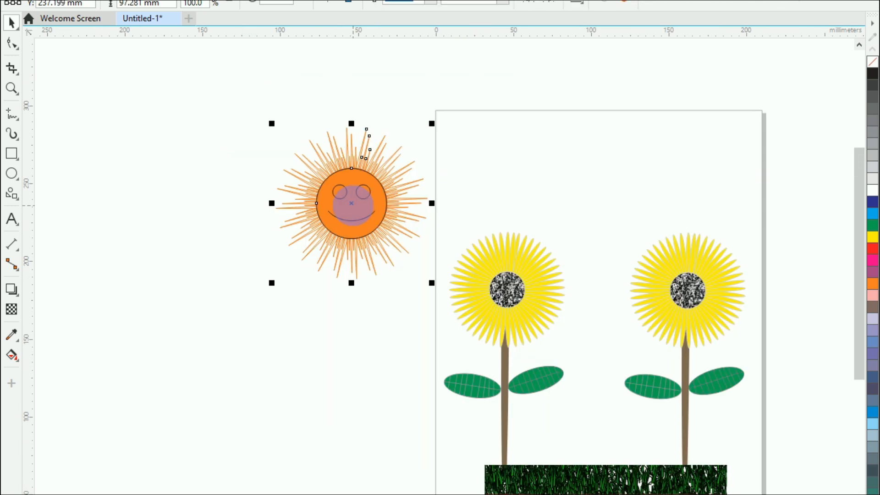
Move the complete smiling sun onto the page above the sunflowers and scale it down to about 69 mm high
drag(351, 200, 601, 170)
drag(518, 87, 564, 137)
drag(625, 191, 600, 186)
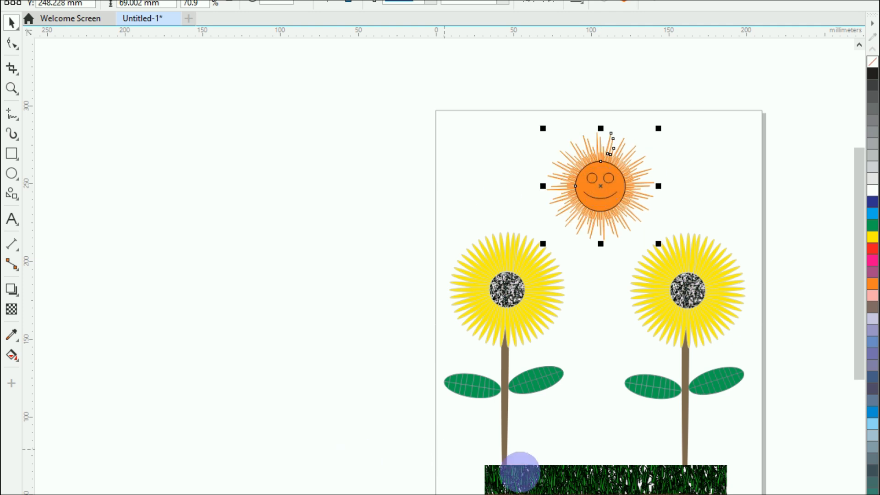
Select the sun, sunflowers and grass-and-soil base and align their centers on one vertical axis
click(673, 386)
click(617, 408)
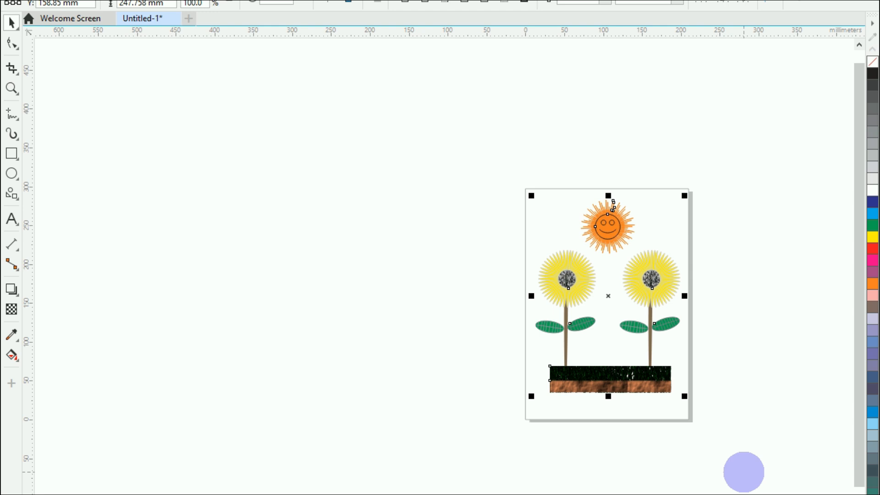
key(c)
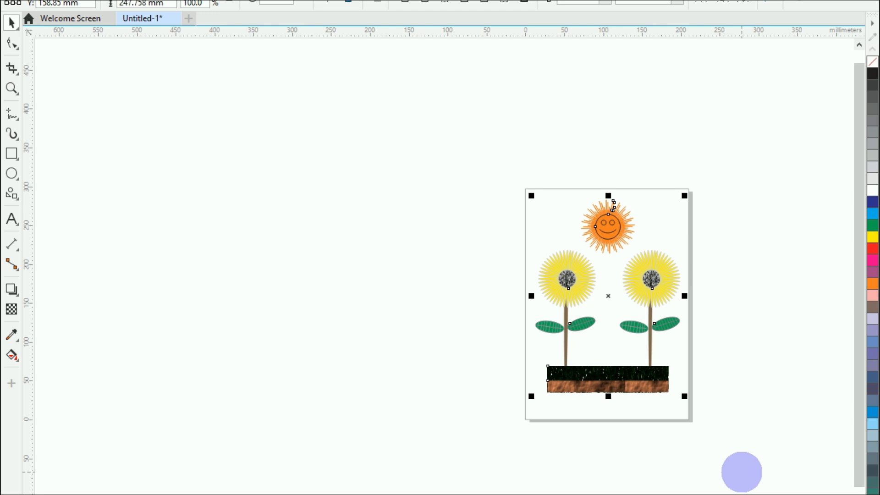
click(511, 258)
mouse_move(510, 137)
mouse_down()
mouse_move(646, 391)
mouse_move(732, 490)
mouse_up()
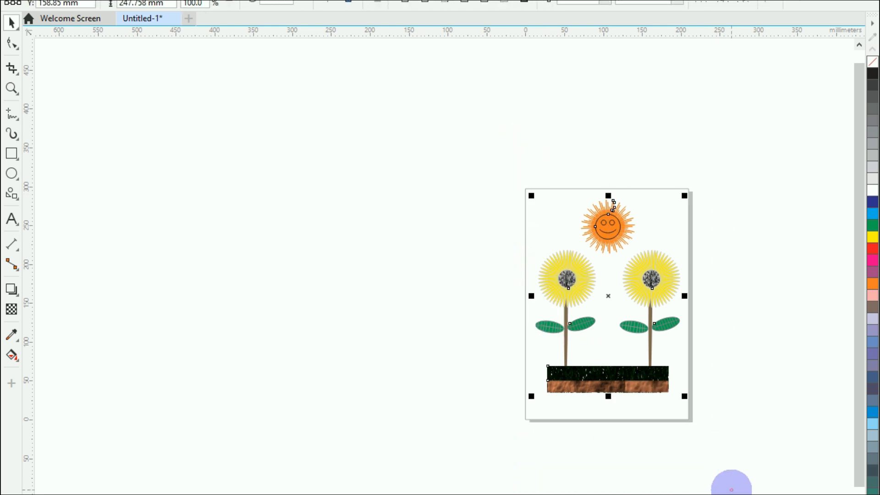
key(shift+F2)
click(104, 305)
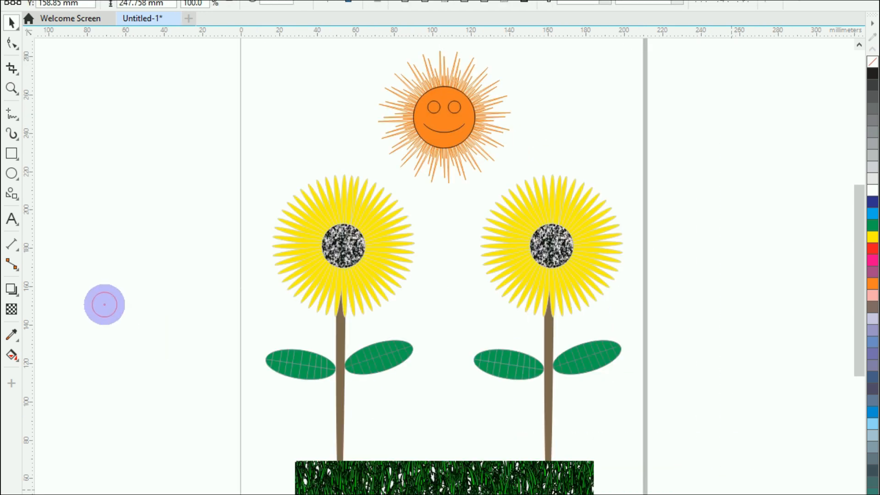